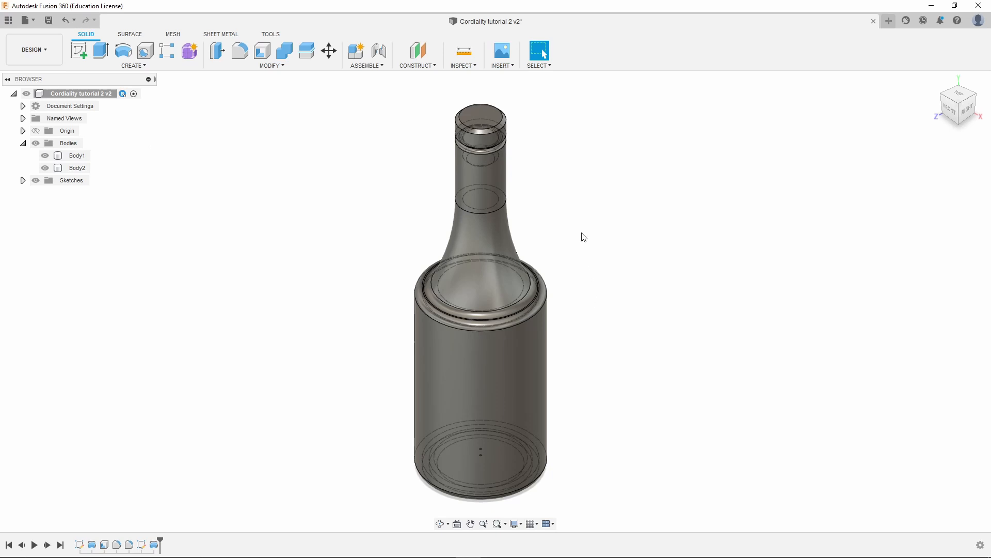
Open the Appearance settings for the bottle's cylindrical side face and fully expand them.
{"action": "right_click", "coordinate": [494, 375]}
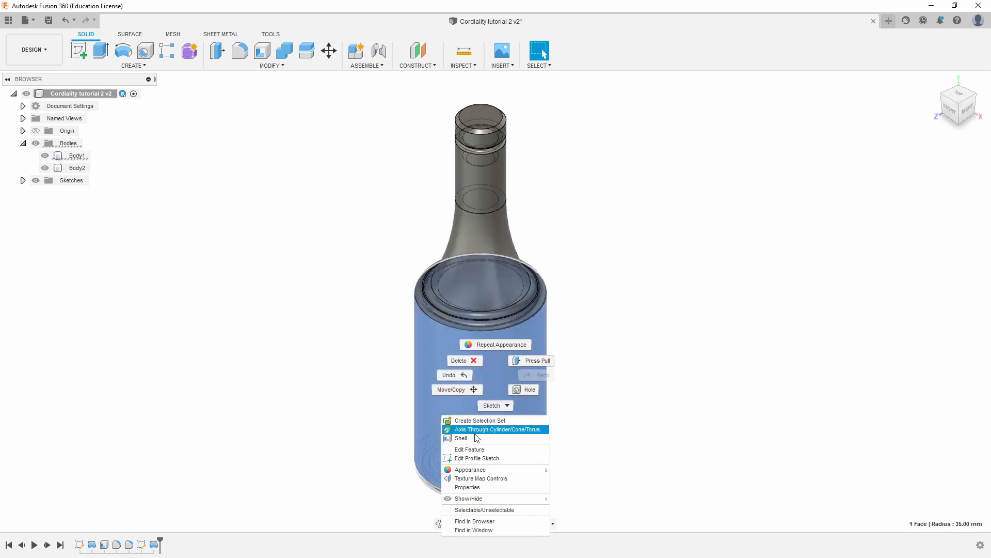
{"action": "left_click", "coordinate": [377, 353]}
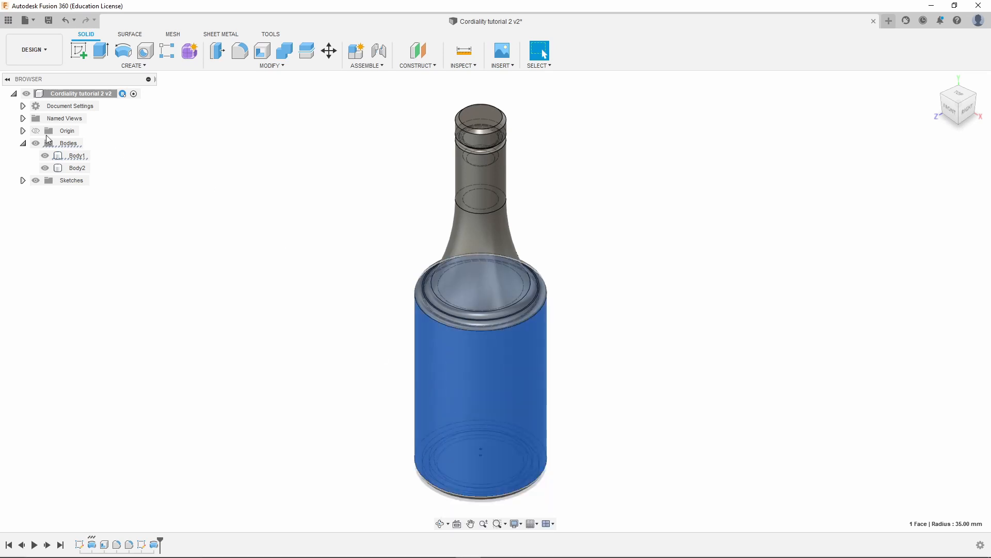
{"action": "right_click", "coordinate": [75, 160]}
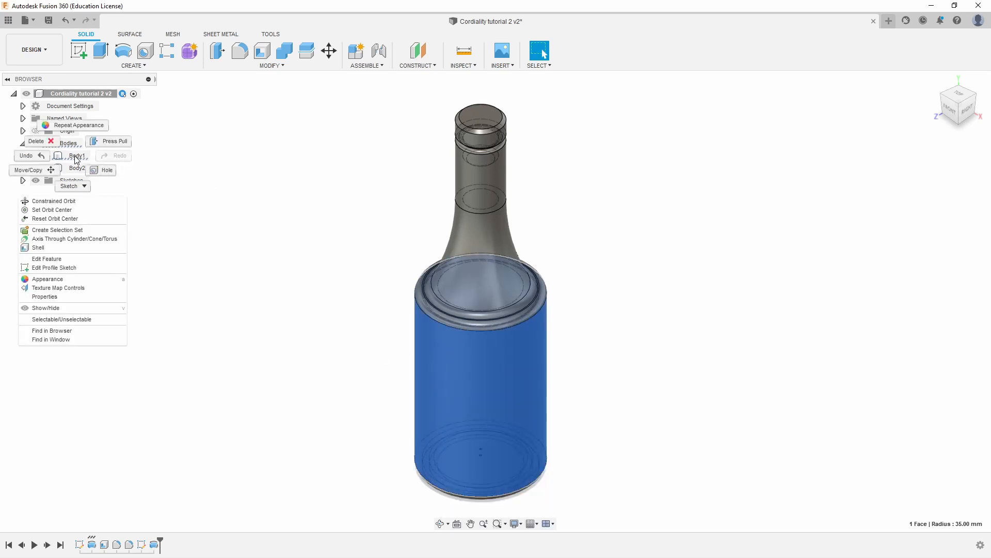
{"action": "left_click", "coordinate": [54, 280]}
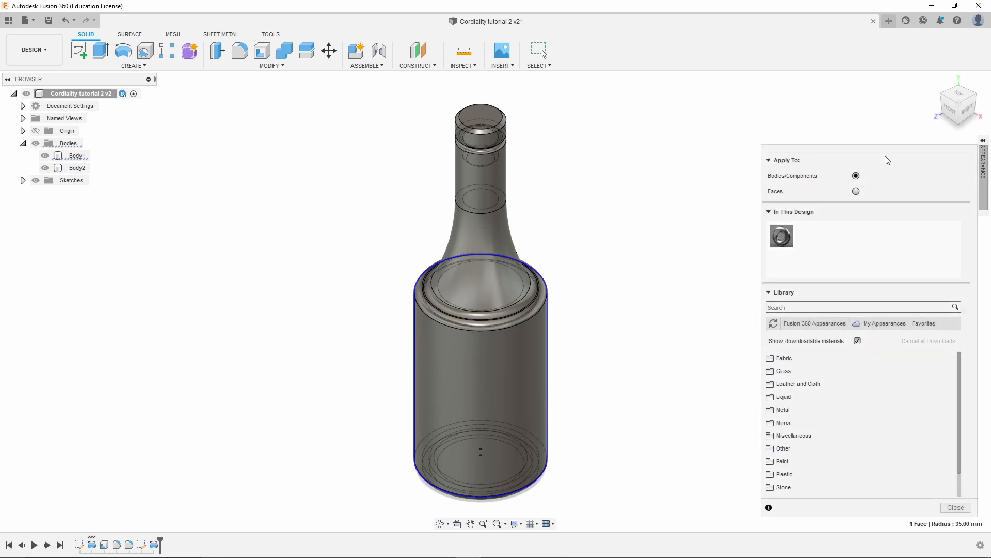
{"action": "left_click", "coordinate": [983, 142]}
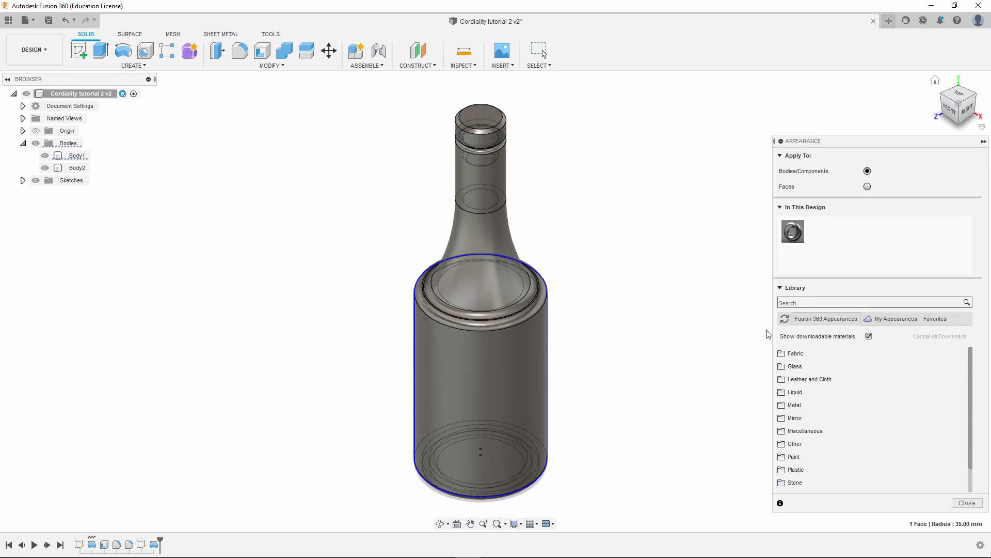
Search the appearance library for "glass" and expand the Fusion 360 Appearance Library results.
{"action": "left_click", "coordinate": [796, 366]}
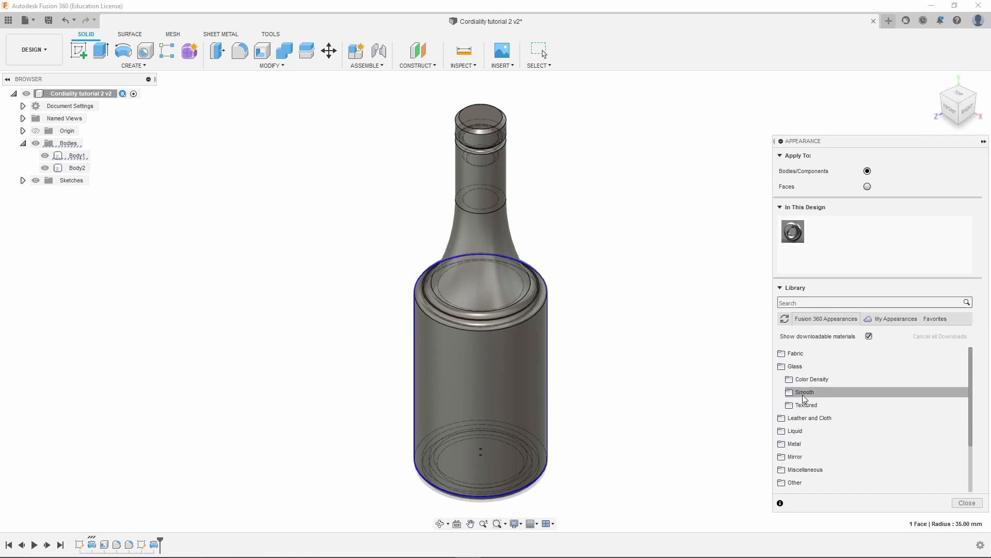
{"action": "scroll", "coordinate": [805, 413], "scroll_direction": "down", "scroll_amount": 2}
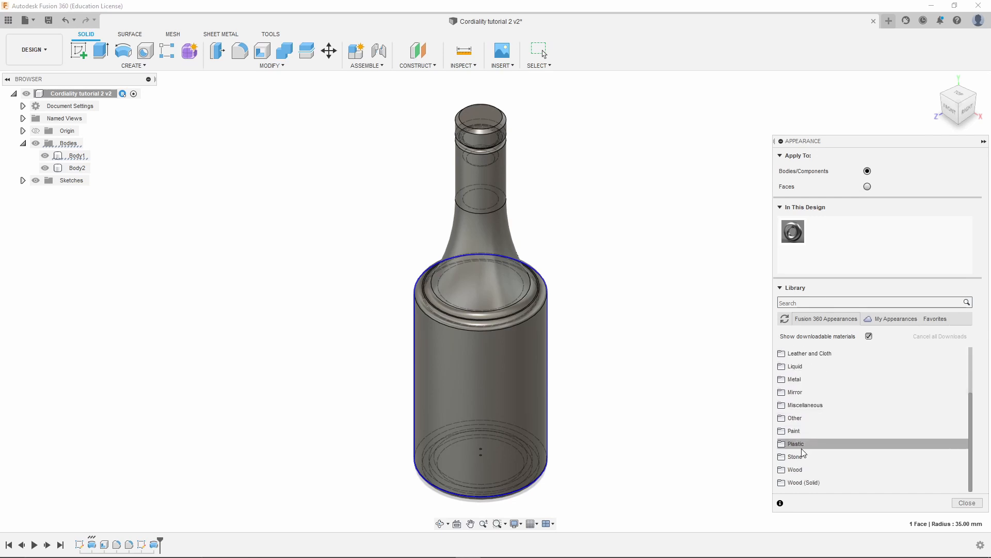
{"action": "scroll", "coordinate": [806, 408], "scroll_direction": "up", "scroll_amount": 2}
{"action": "scroll", "coordinate": [804, 450], "scroll_direction": "down", "scroll_amount": 2}
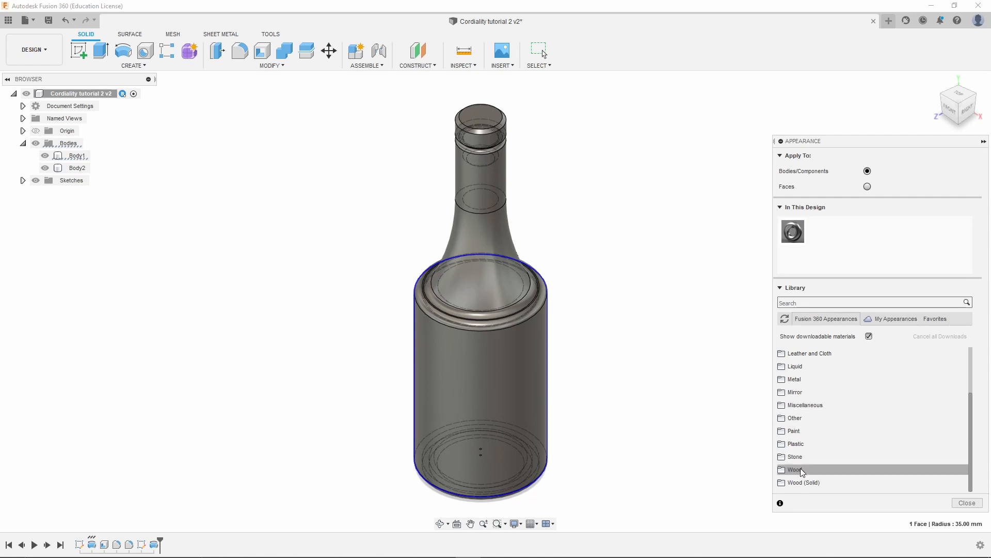
{"action": "scroll", "coordinate": [806, 408], "scroll_direction": "up", "scroll_amount": 2}
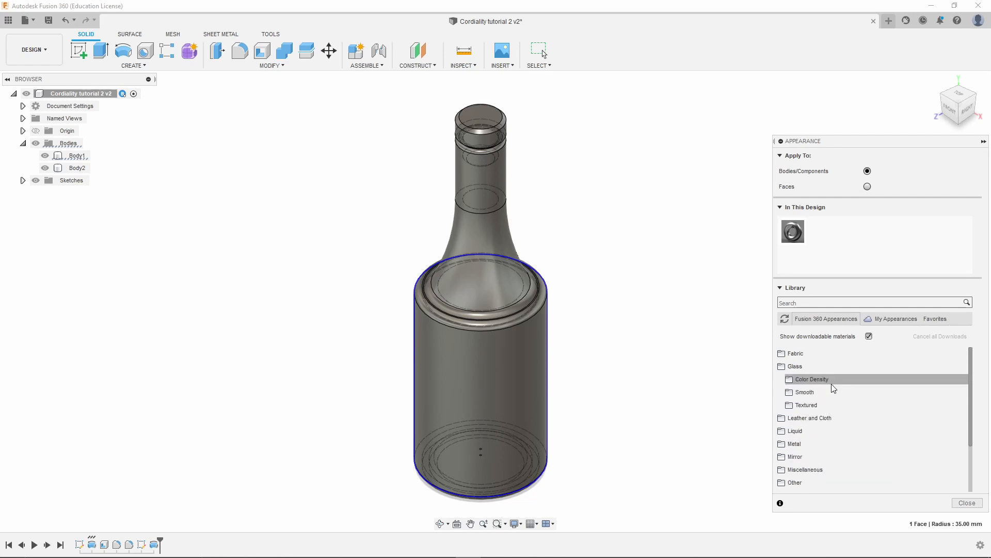
{"action": "left_click", "coordinate": [804, 300]}
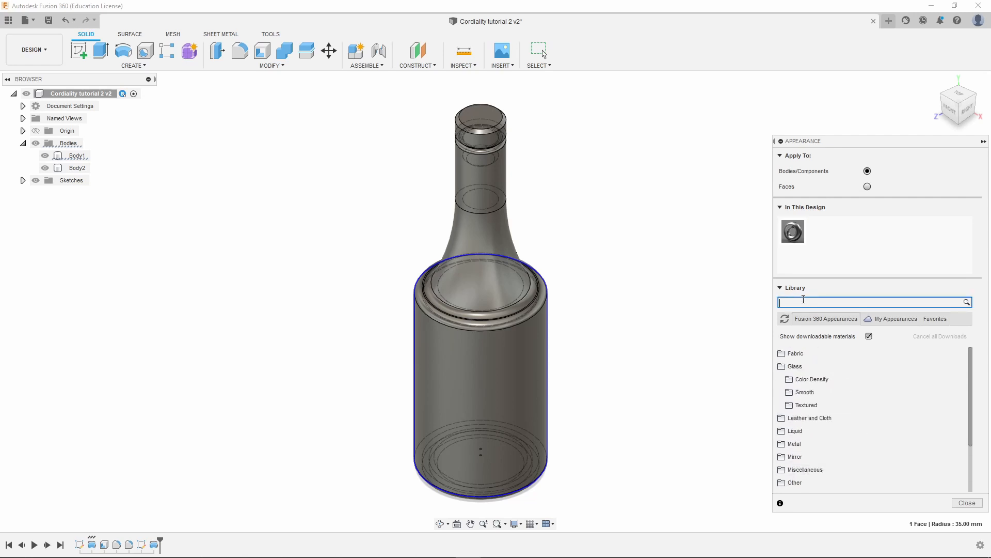
{"action": "type", "text": "glass"}
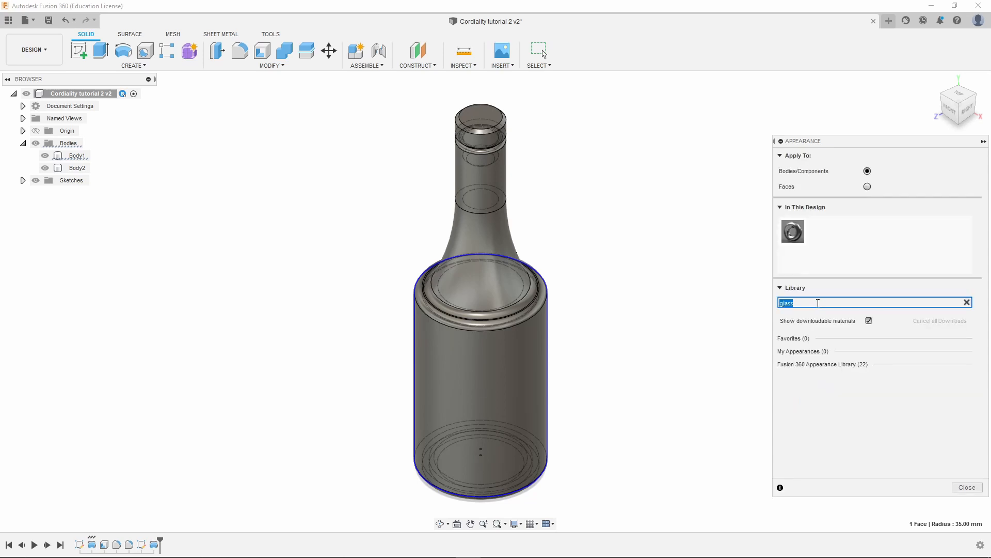
{"action": "left_click", "coordinate": [821, 364]}
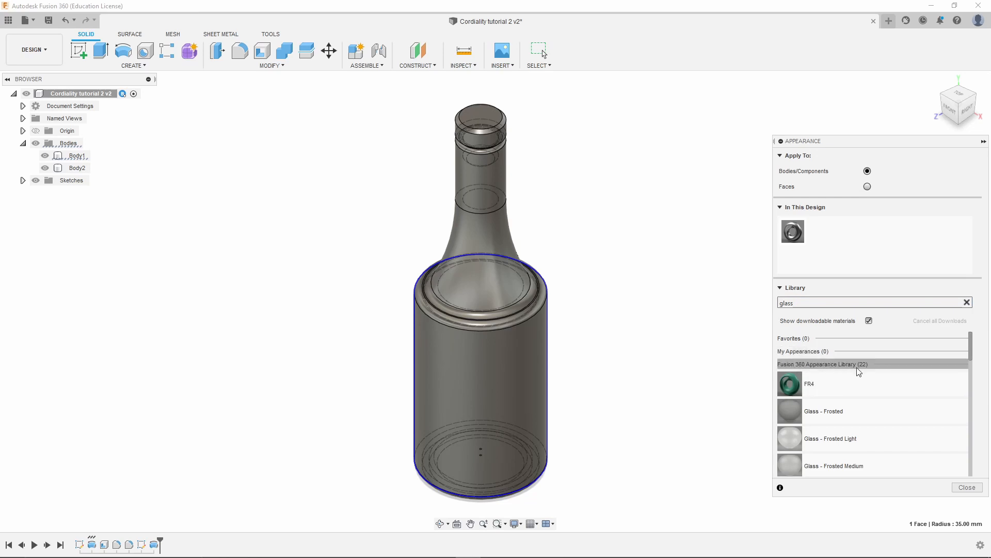
Apply the Glass - Medium Color (Blue) appearance to the bottle's cylindrical side face.
{"action": "scroll", "coordinate": [847, 392], "scroll_direction": "down", "scroll_amount": 5}
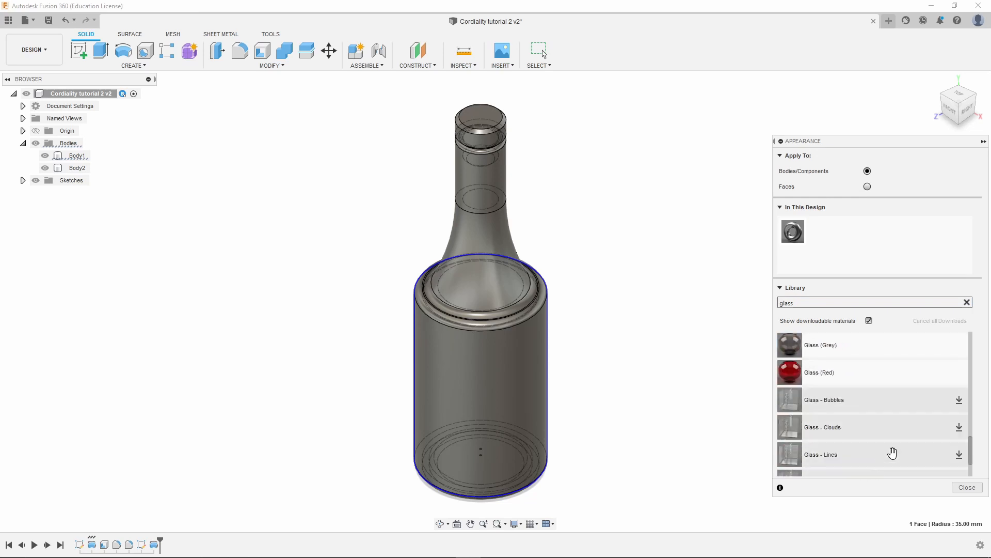
{"action": "scroll", "coordinate": [893, 453], "scroll_direction": "up", "scroll_amount": 4}
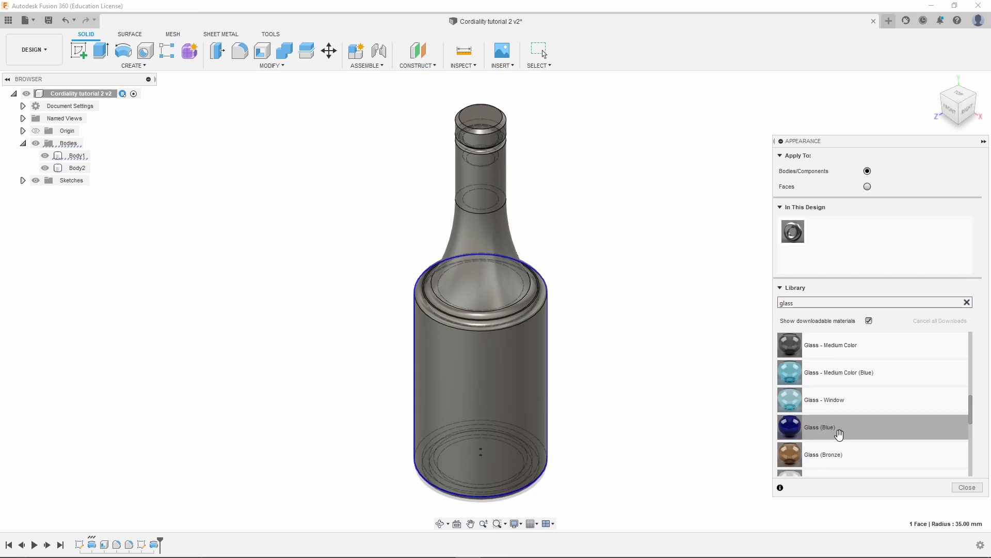
{"action": "scroll", "coordinate": [873, 399], "scroll_direction": "up", "scroll_amount": 3}
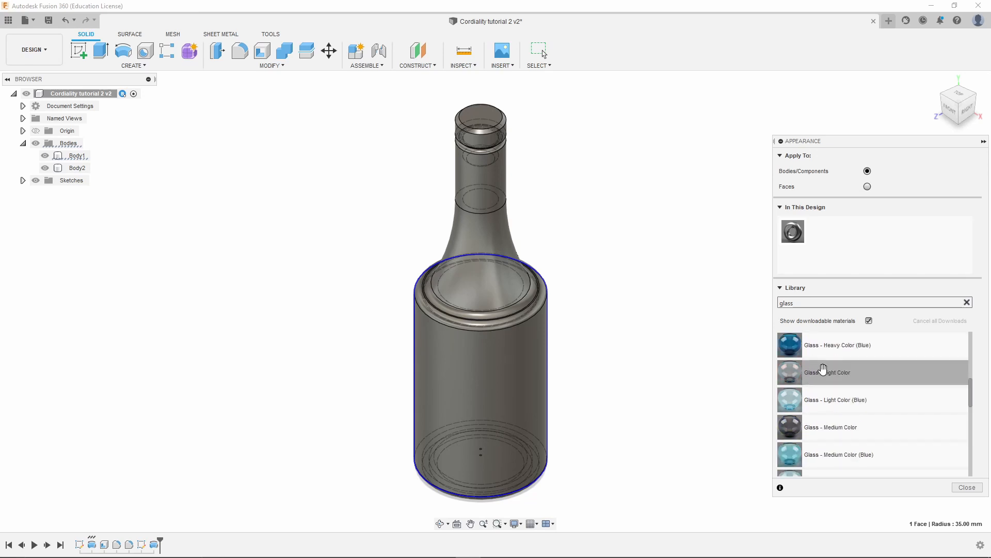
{"action": "scroll", "coordinate": [831, 409], "scroll_direction": "down", "scroll_amount": 6}
{"action": "scroll", "coordinate": [847, 434], "scroll_direction": "up", "scroll_amount": 3}
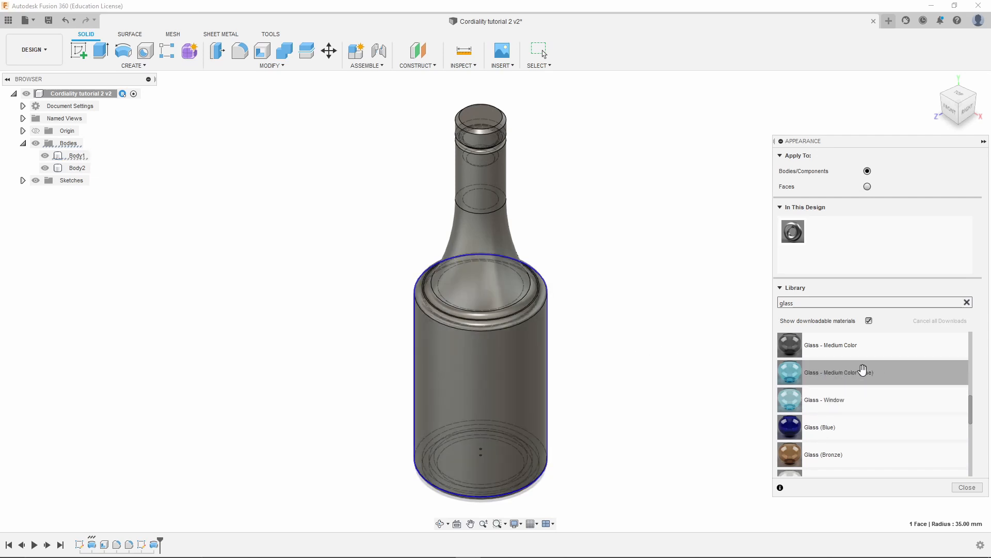
{"action": "left_click_drag", "start_coordinate": [862, 372], "coordinate": [514, 349]}
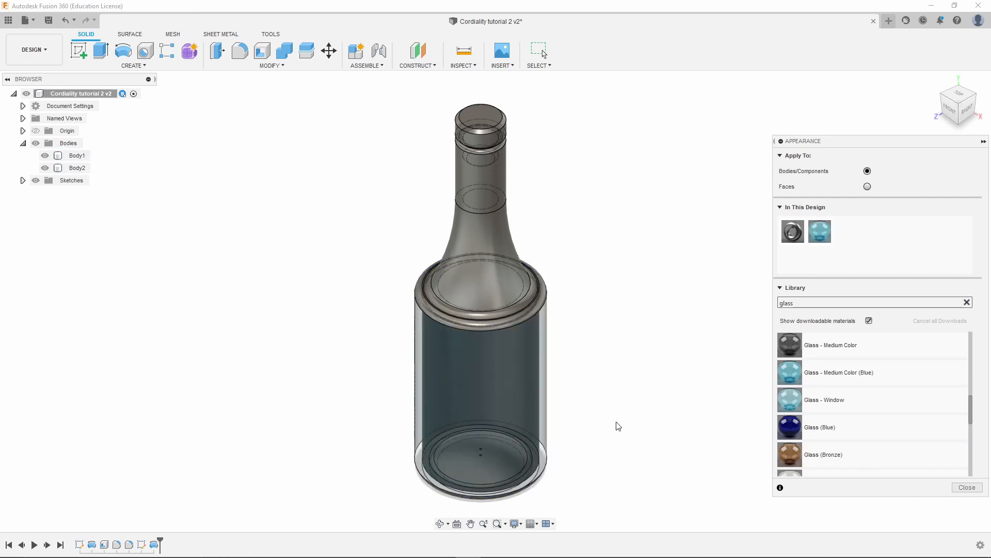
Apply Glass - Medium Color (Blue) to the whole bottle body, removing the appearances applied to individual faces.
{"action": "middle_click_drag", "start_coordinate": [618, 426], "coordinate": [627, 325], "text": "shift"}
{"action": "middle_click_drag", "start_coordinate": [595, 247], "coordinate": [625, 268], "text": "shift"}
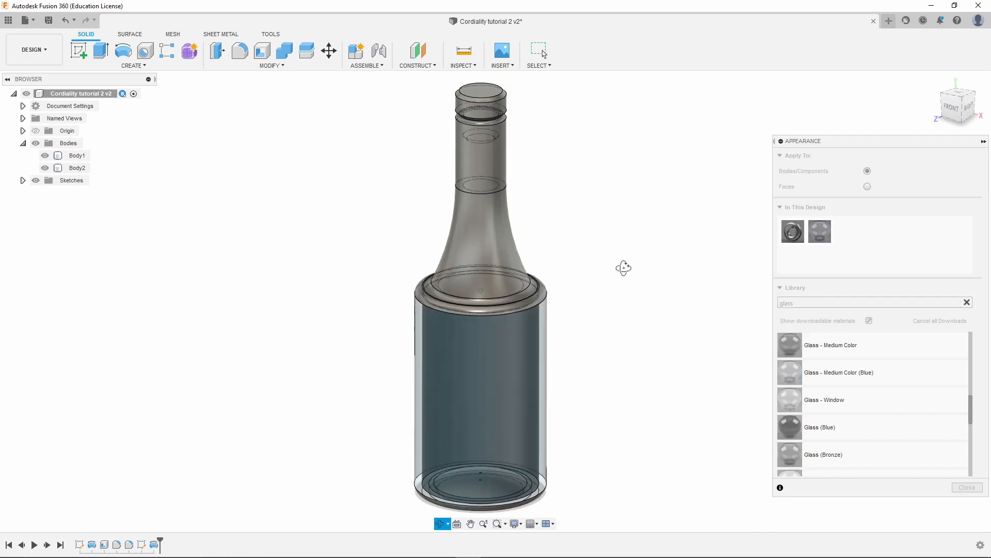
{"action": "left_click_drag", "start_coordinate": [832, 372], "coordinate": [476, 257]}
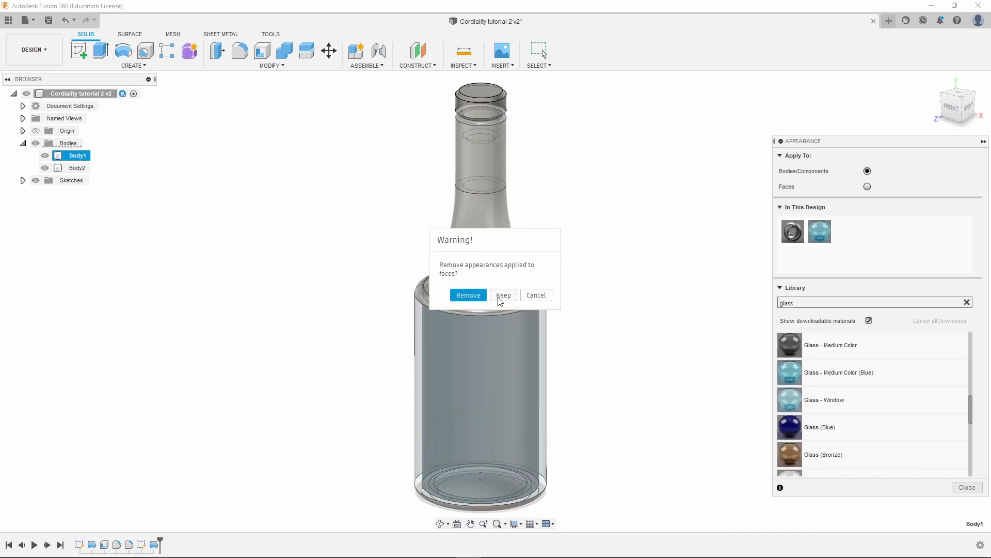
{"action": "left_click", "coordinate": [467, 294]}
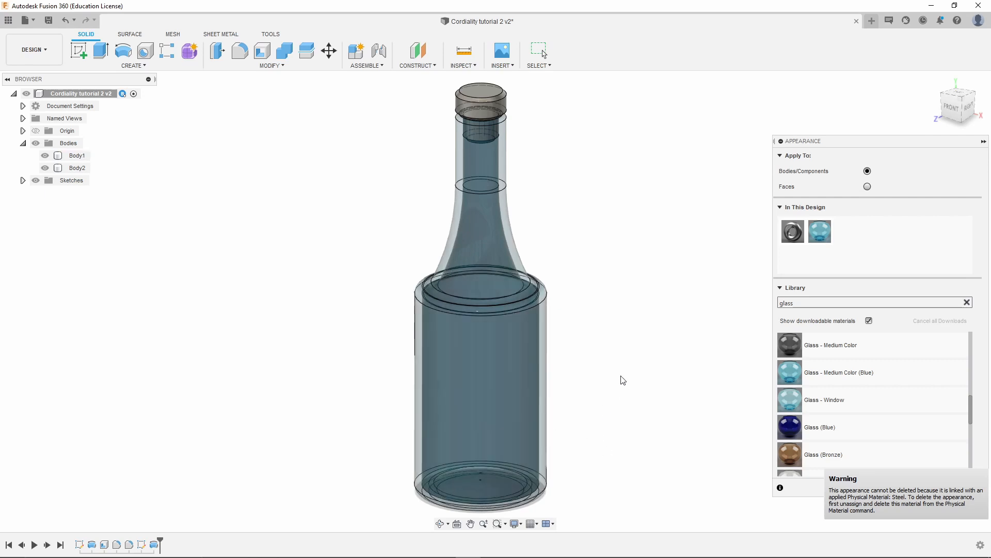
Hide the stopper body, Body2, and inspect the glass bottle on its own.
{"action": "middle_click_drag", "start_coordinate": [653, 453], "coordinate": [686, 458], "text": "shift"}
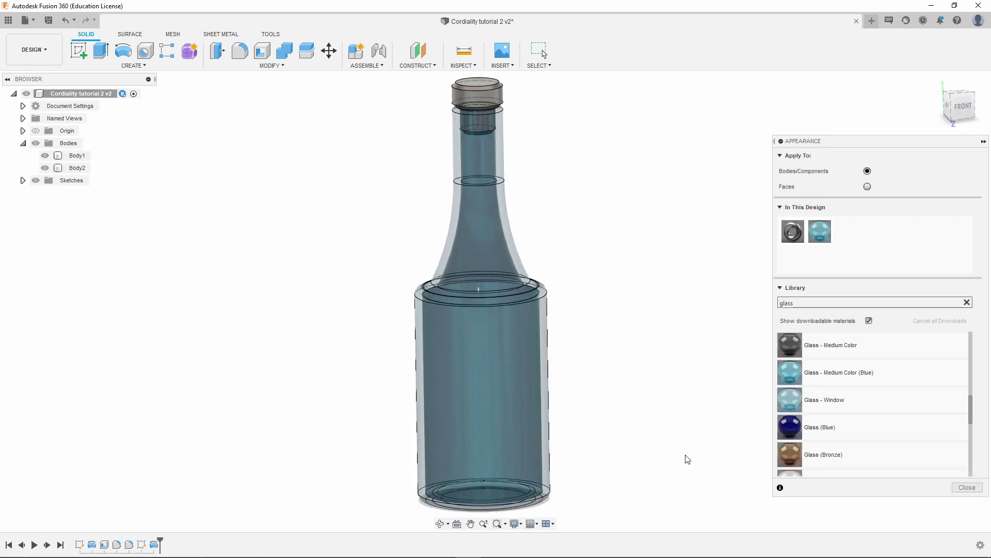
{"action": "left_click", "coordinate": [47, 168]}
{"action": "left_click", "coordinate": [46, 168]}
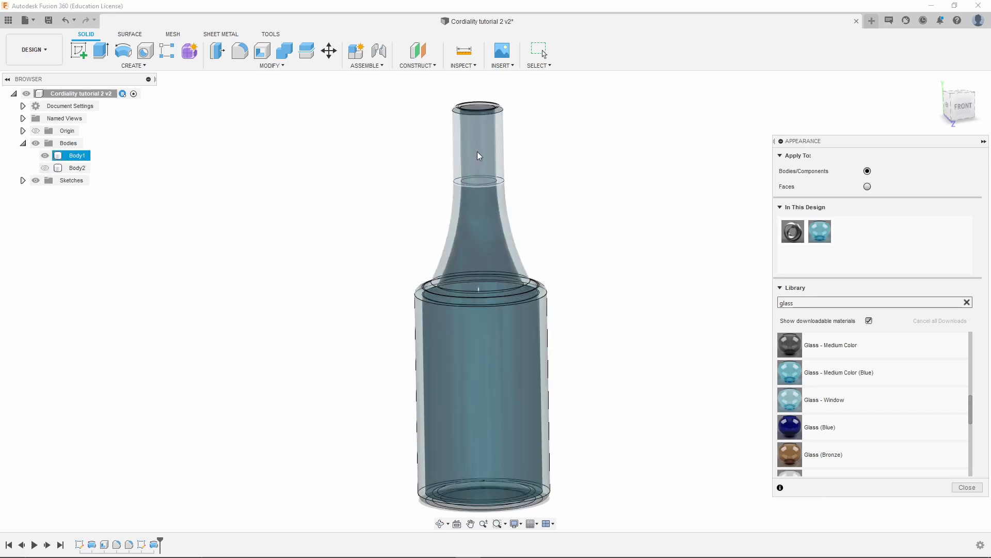
{"action": "middle_click_drag", "start_coordinate": [543, 140], "coordinate": [730, 328], "text": "shift"}
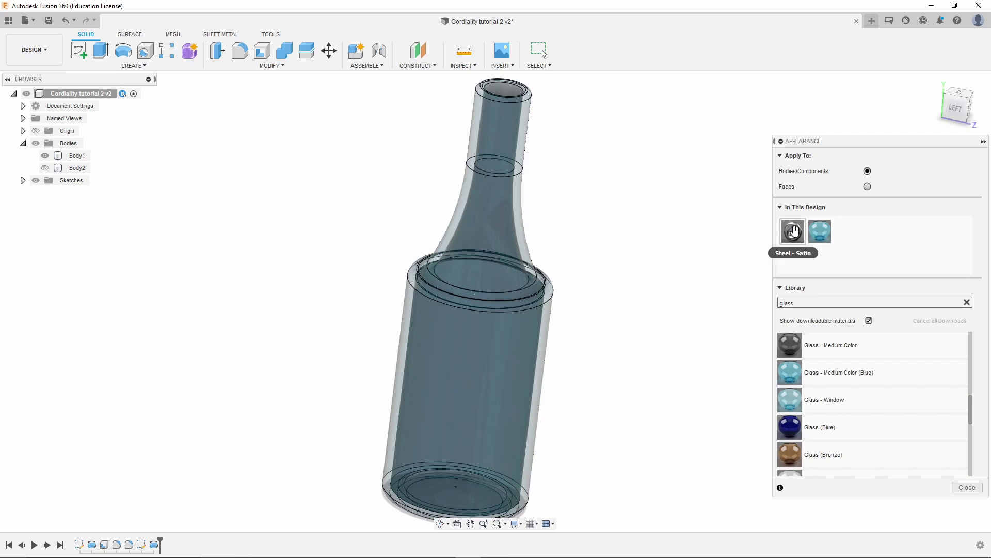
Edit the design's Glass - Medium Color (Blue) appearance to a lighter cyan with RGB 117, 222, 224.
{"action": "right_click", "coordinate": [825, 234]}
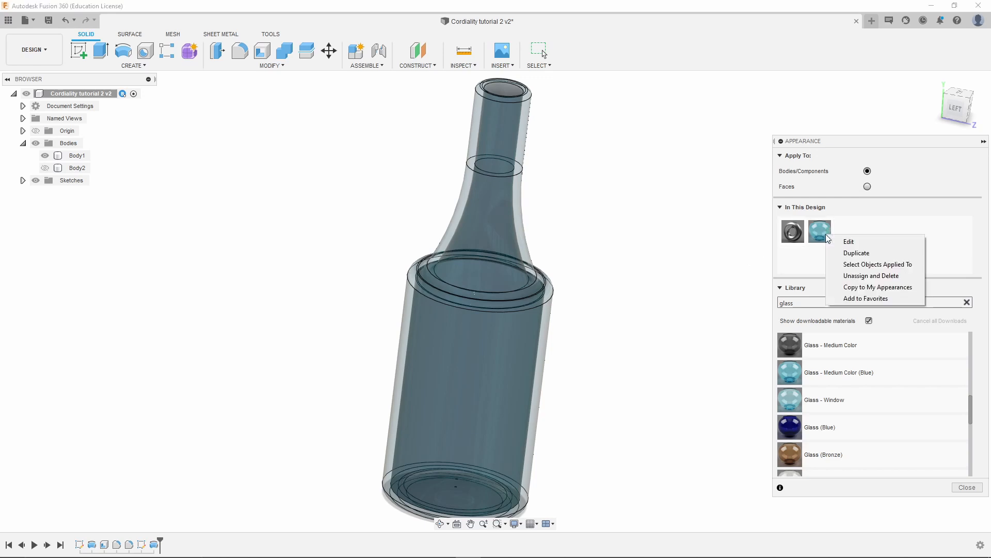
{"action": "left_click", "coordinate": [856, 242]}
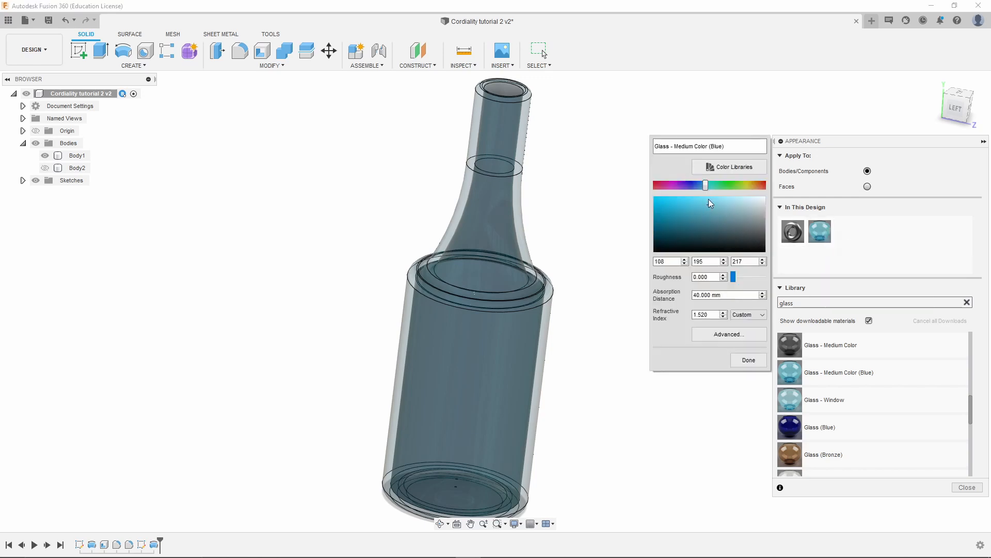
{"action": "left_click_drag", "start_coordinate": [704, 189], "coordinate": [709, 187]}
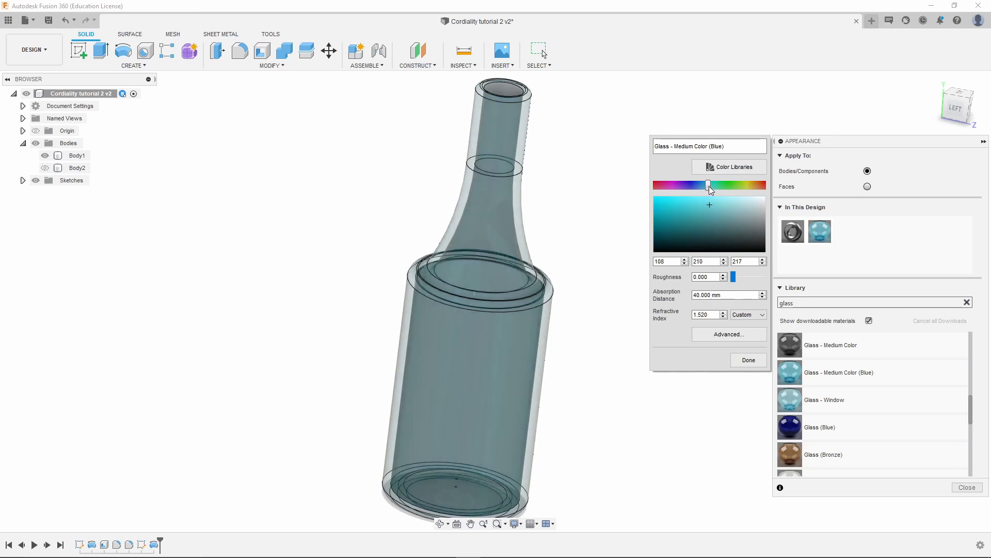
{"action": "mouse_move", "coordinate": [709, 185]}
{"action": "left_mouse_down"}
{"action": "mouse_move", "coordinate": [668, 203]}
{"action": "mouse_move", "coordinate": [654, 195]}
{"action": "mouse_move", "coordinate": [744, 203]}
{"action": "mouse_move", "coordinate": [714, 218]}
{"action": "mouse_move", "coordinate": [711, 197]}
{"action": "mouse_move", "coordinate": [711, 223]}
{"action": "mouse_move", "coordinate": [712, 202]}
{"action": "left_mouse_up"}
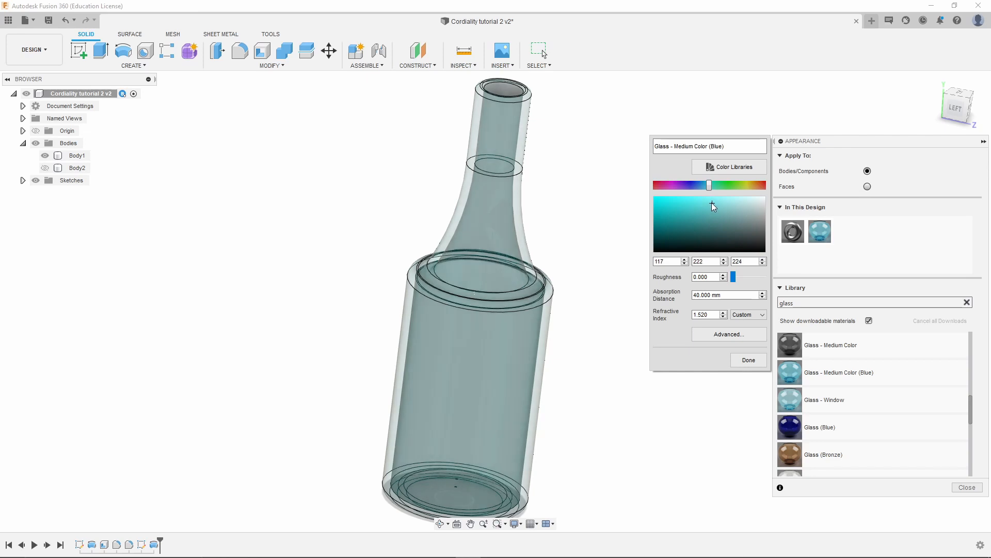
{"action": "left_click", "coordinate": [754, 360]}
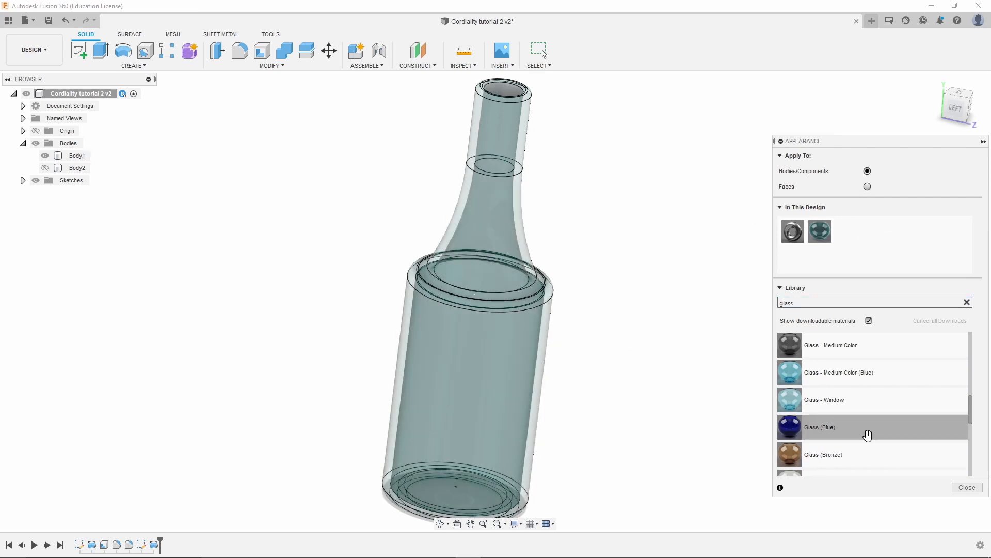
Hide the bottle body, Body1, and show the stopper body, Body2, up close.
{"action": "left_click", "coordinate": [46, 160]}
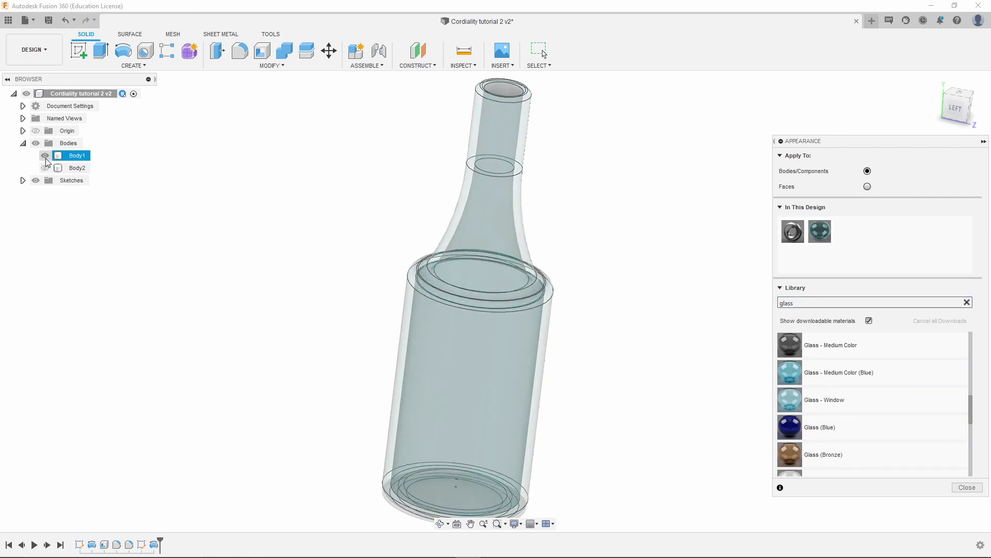
{"action": "left_click", "coordinate": [45, 156]}
{"action": "left_click", "coordinate": [45, 169]}
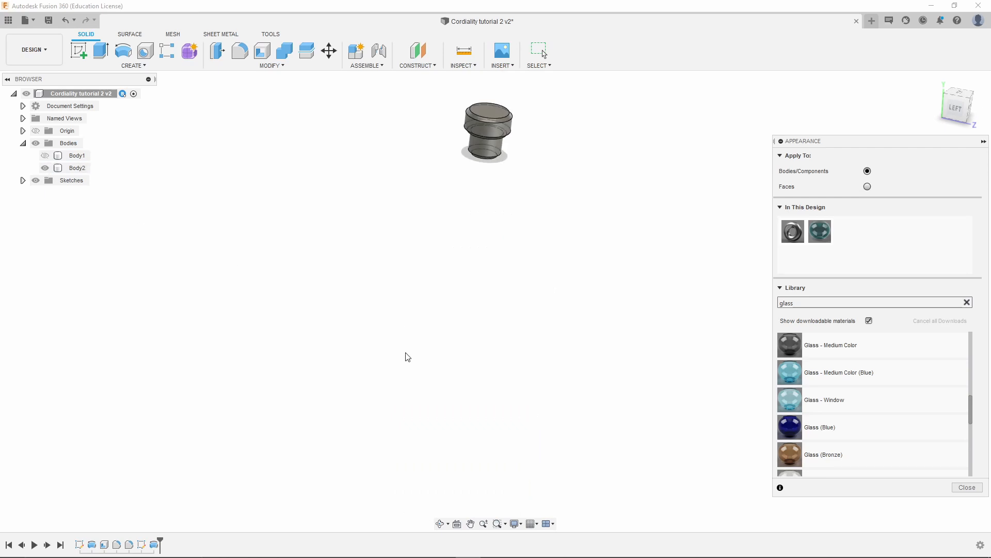
{"action": "scroll", "coordinate": [482, 148], "scroll_direction": "up", "scroll_amount": 4}
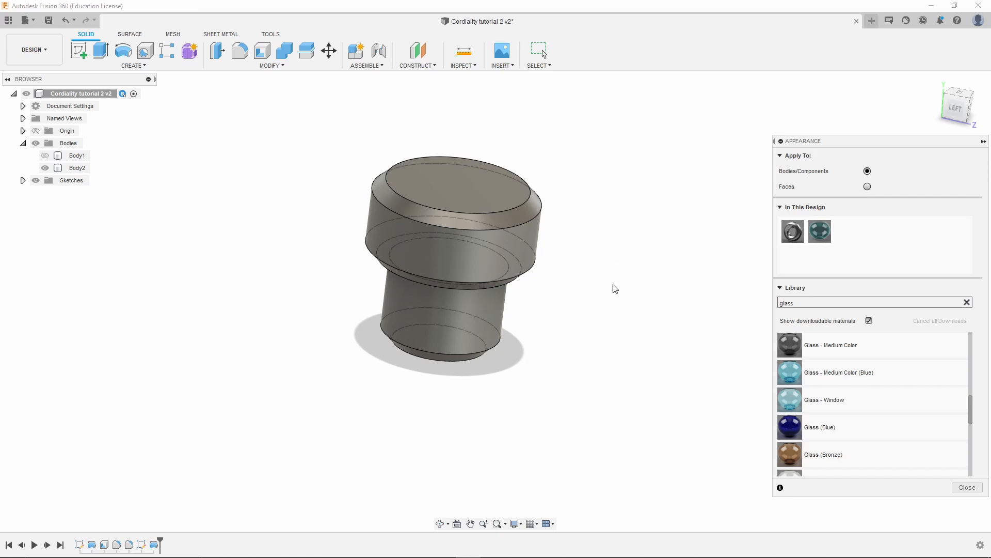
{"action": "left_click", "coordinate": [393, 227]}
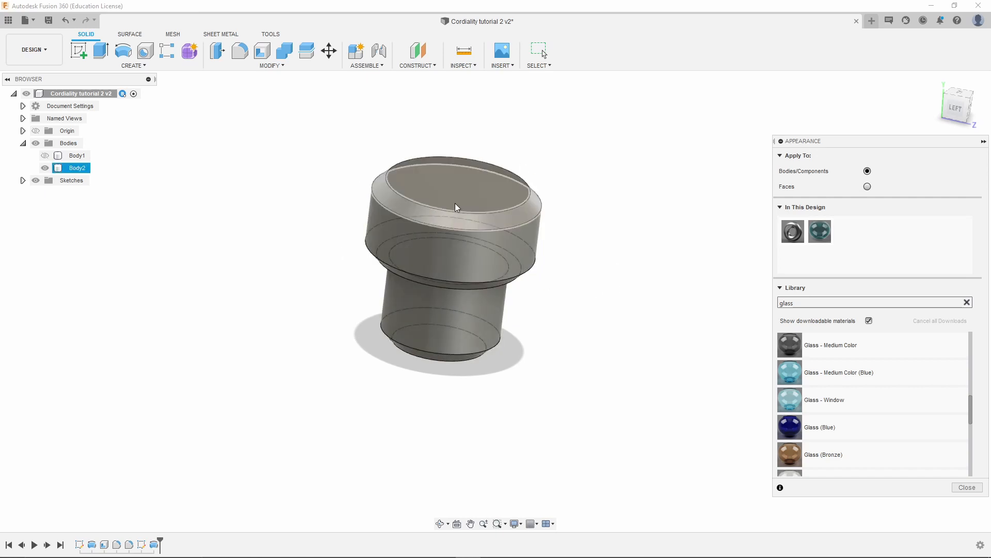
{"action": "left_click", "coordinate": [692, 344]}
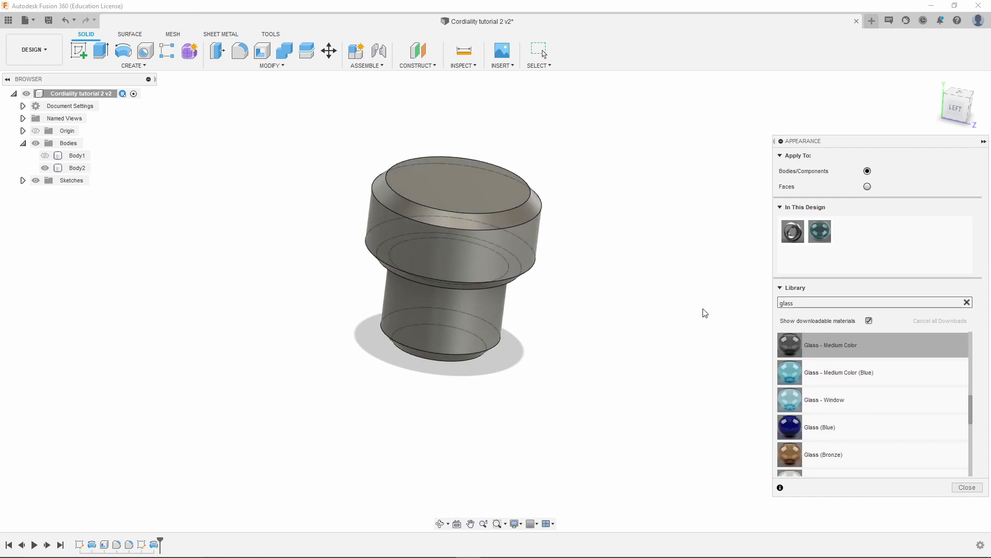
{"action": "scroll", "coordinate": [846, 400], "scroll_direction": "down", "scroll_amount": 3}
{"action": "scroll", "coordinate": [847, 401], "scroll_direction": "down", "scroll_amount": 1}
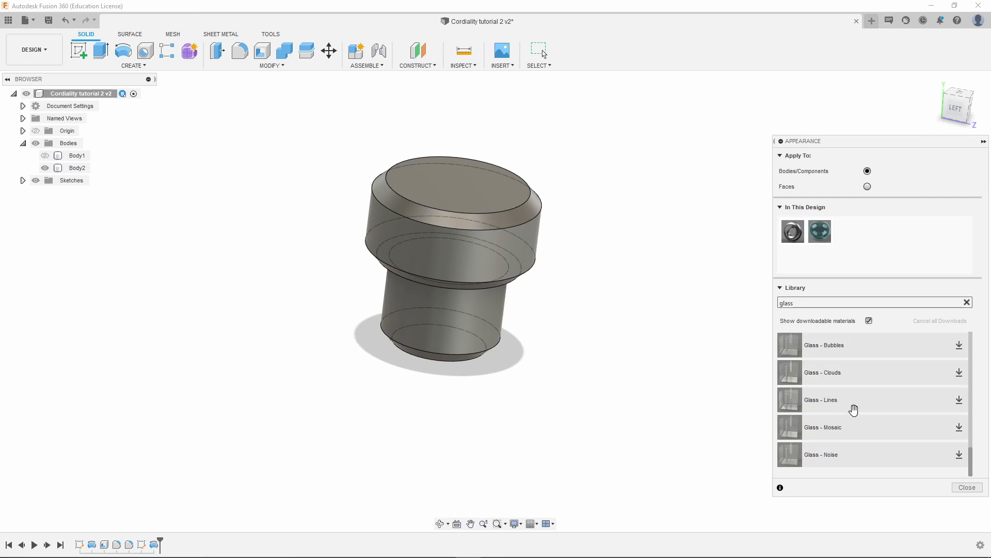
{"action": "scroll", "coordinate": [855, 409], "scroll_direction": "up", "scroll_amount": 4}
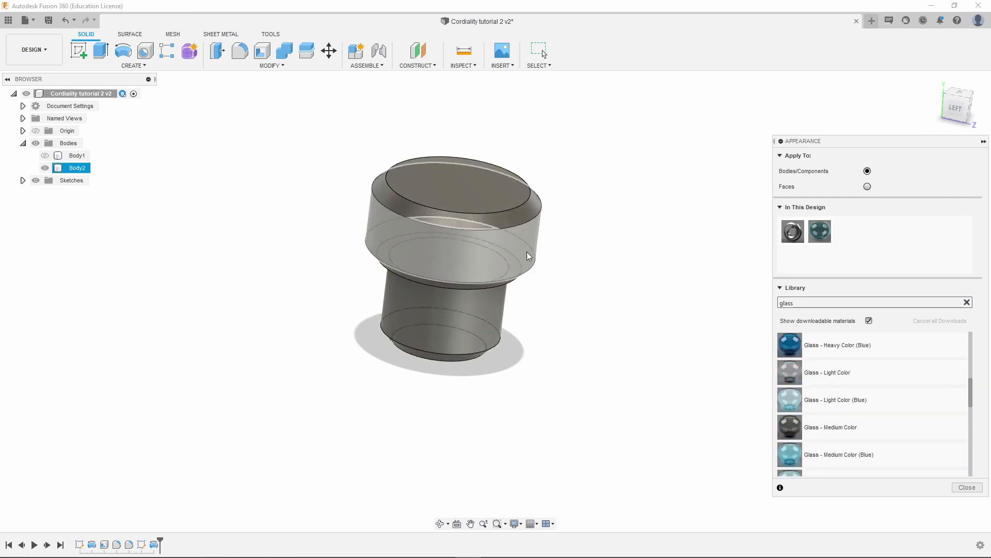
Search the appearance library for cork, then clear the search.
{"action": "double_click", "coordinate": [811, 301]}
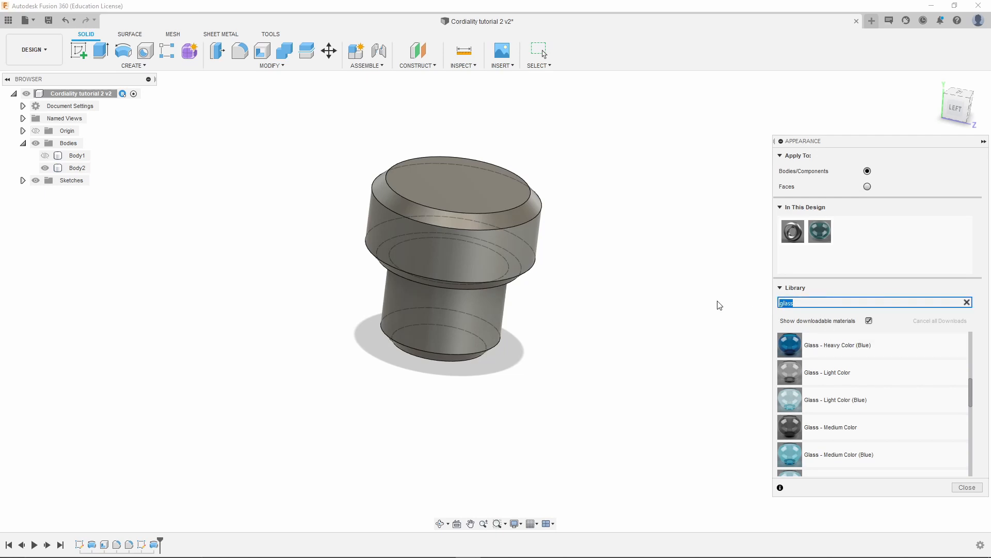
{"action": "type", "text": "cork"}
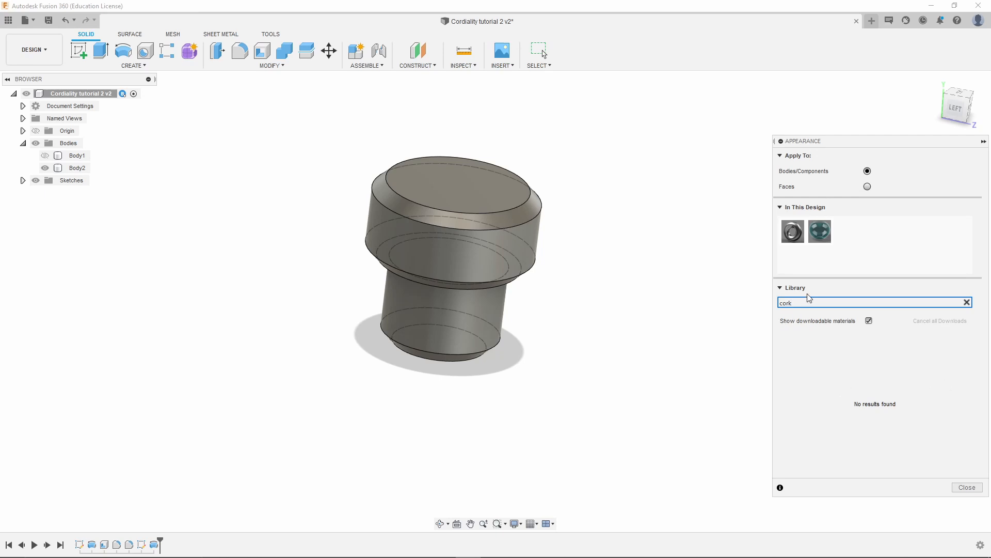
{"action": "key", "text": "BackSpace"}
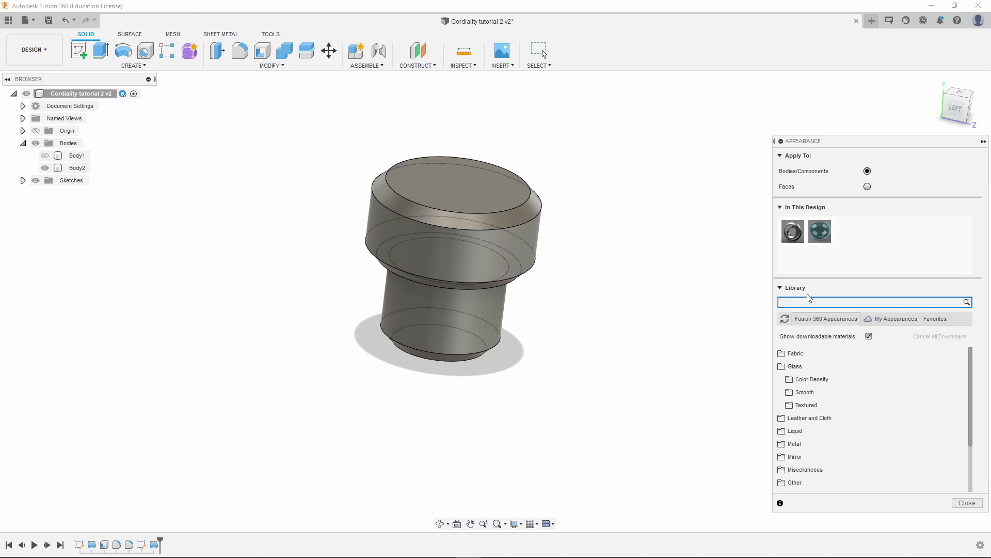
Search the appearance library for mdf and download the MDF Board appearance.
{"action": "type", "text": "mdf"}
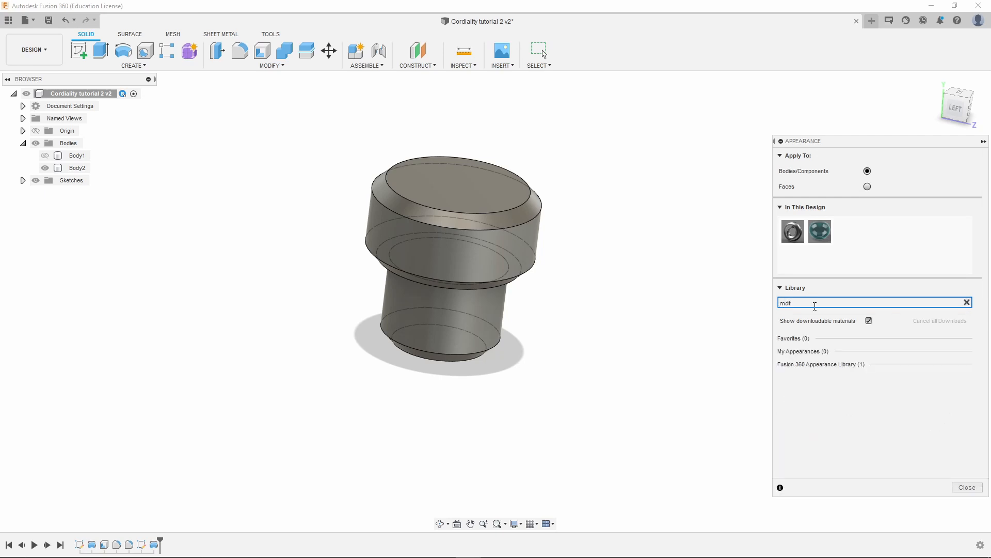
{"action": "left_click", "coordinate": [857, 364]}
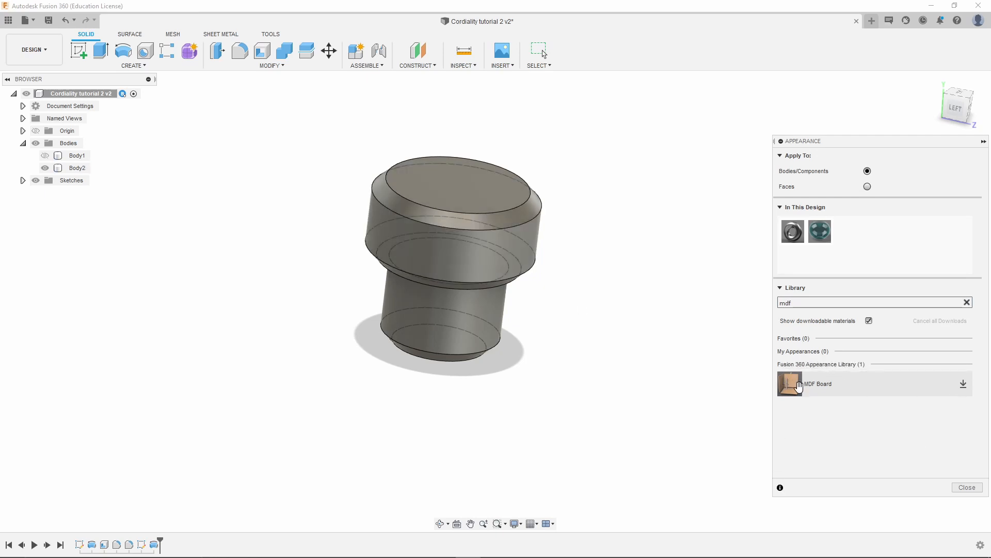
{"action": "left_click_drag", "start_coordinate": [799, 385], "coordinate": [451, 185]}
{"action": "left_click_drag", "start_coordinate": [794, 386], "coordinate": [445, 260]}
{"action": "left_click_drag", "start_coordinate": [791, 378], "coordinate": [437, 316]}
{"action": "left_click", "coordinate": [963, 385]}
{"action": "left_click", "coordinate": [963, 384]}
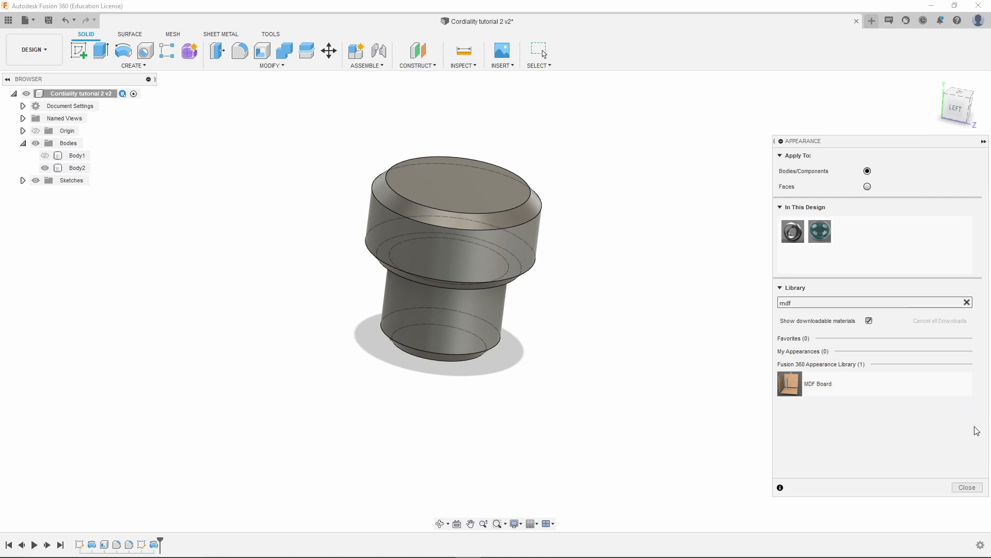
Apply the MDF Board appearance to the whole stopper body, Body2, and inspect it from another angle.
{"action": "left_click_drag", "start_coordinate": [810, 389], "coordinate": [479, 244]}
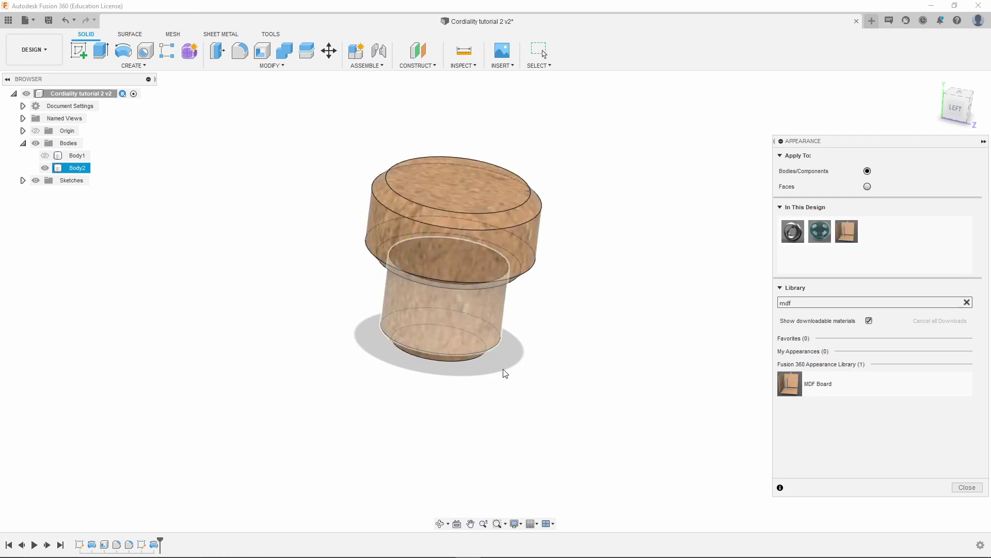
{"action": "middle_click_drag", "start_coordinate": [522, 385], "coordinate": [532, 456], "text": "shift"}
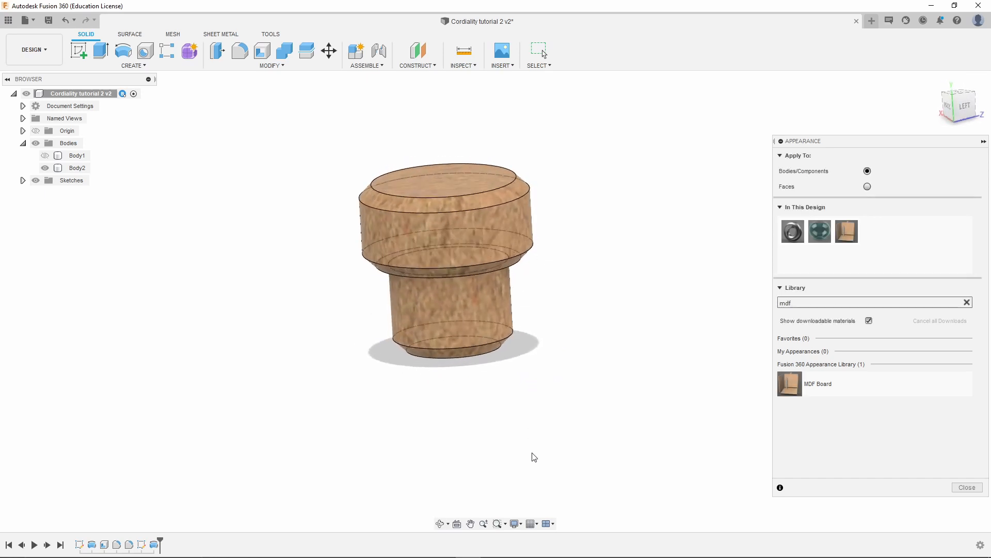
{"action": "middle_click_drag", "start_coordinate": [487, 274], "coordinate": [527, 286], "text": "shift"}
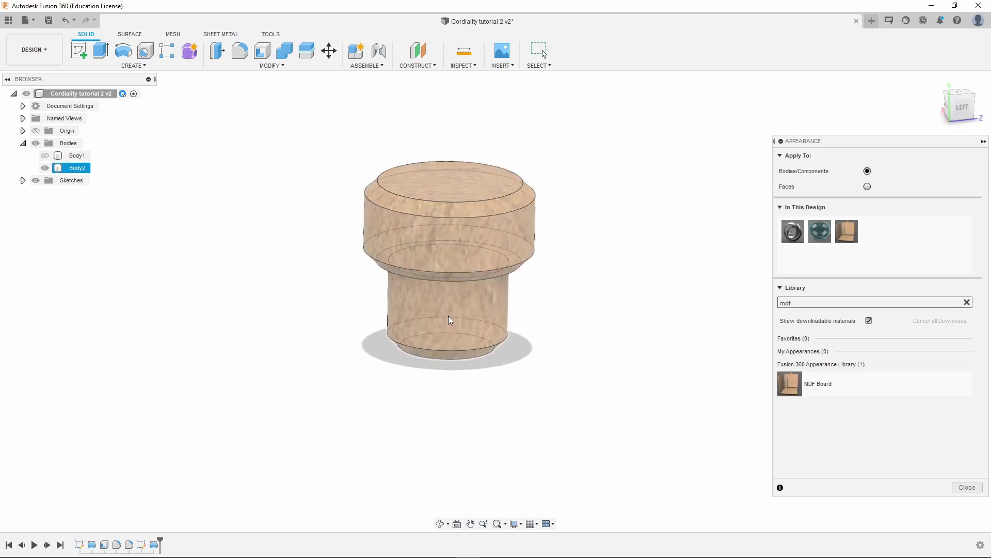
Change the visual style to shaded without any edge lines and view the stopper.
{"action": "left_click", "coordinate": [518, 524]}
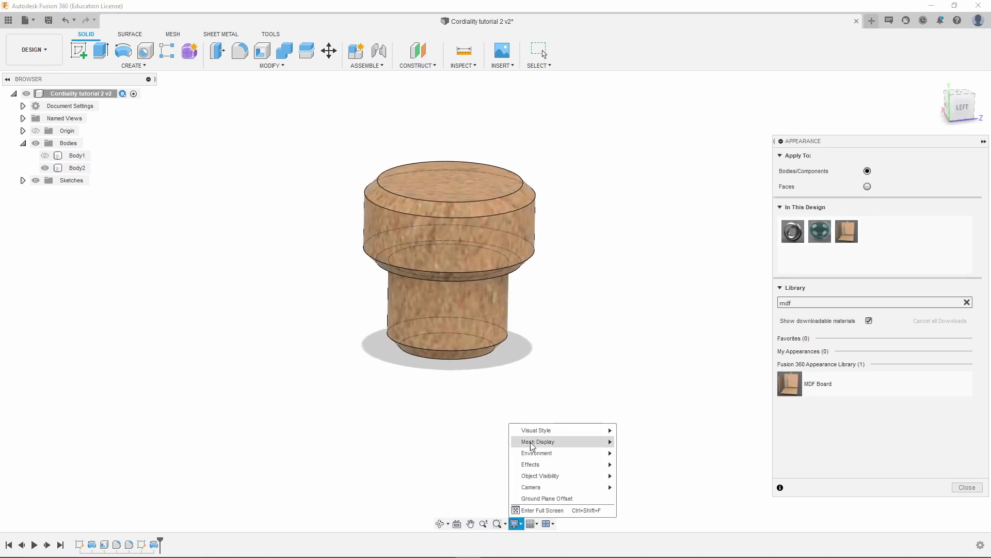
{"action": "mouse_move", "coordinate": [539, 430]}
{"action": "left_click", "coordinate": [623, 430]}
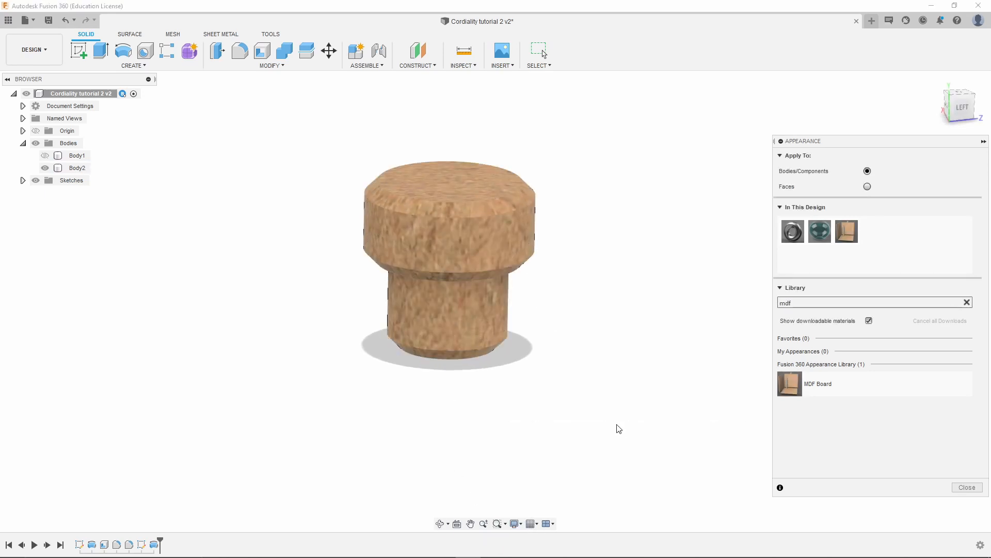
{"action": "mouse_move", "coordinate": [568, 396]}
{"action": "middle_mouse_down", "text": "shift"}
{"action": "mouse_move", "coordinate": [562, 377]}
{"action": "mouse_move", "coordinate": [591, 410]}
{"action": "mouse_move", "coordinate": [498, 410]}
{"action": "mouse_move", "coordinate": [506, 420]}
{"action": "mouse_move", "coordinate": [507, 393]}
{"action": "mouse_move", "coordinate": [520, 412]}
{"action": "middle_mouse_up", "text": "shift"}
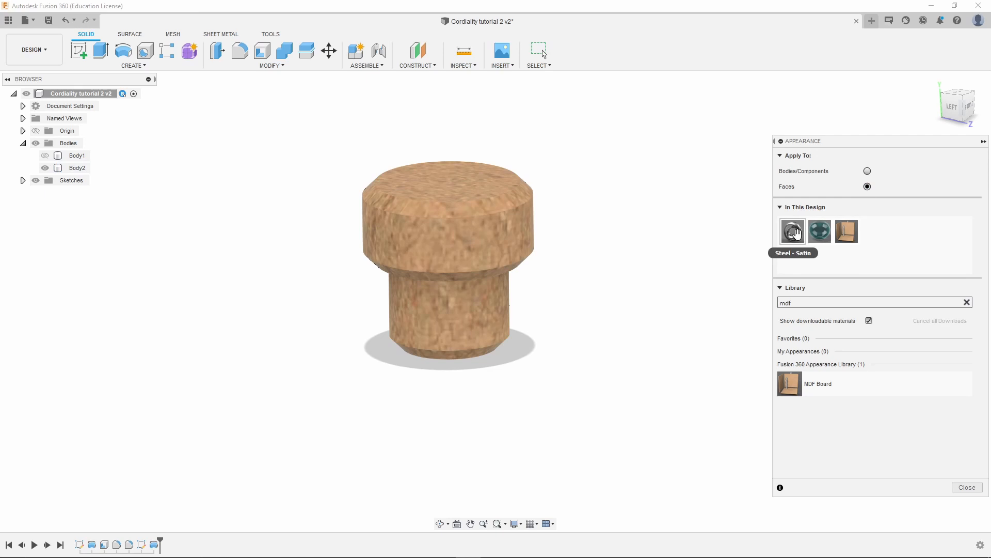
Apply Steel - Satin to only the chamfered faces above and below the stopper's wide head.
{"action": "left_click_drag", "start_coordinate": [795, 230], "coordinate": [476, 208]}
{"action": "middle_click_drag", "start_coordinate": [491, 216], "coordinate": [586, 244], "text": "shift"}
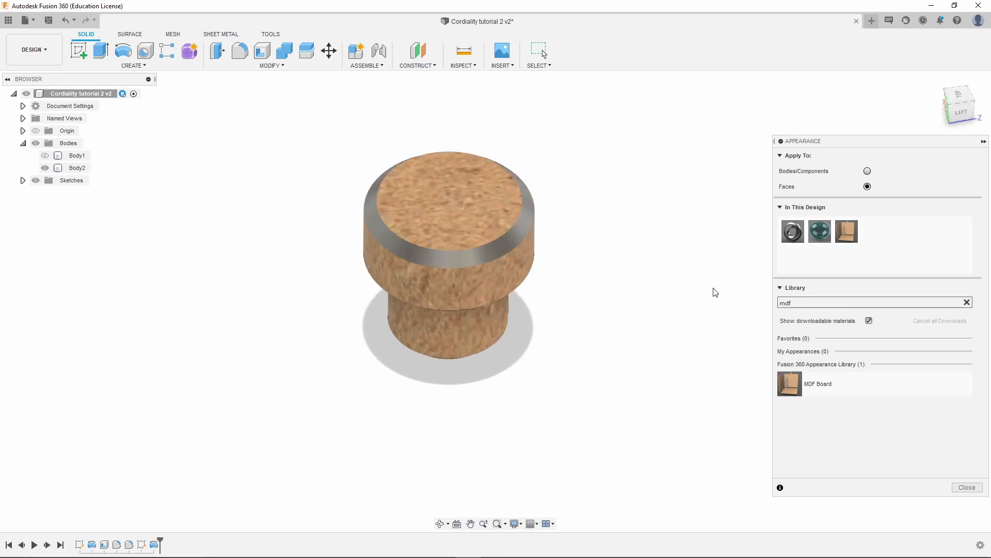
{"action": "middle_click_drag", "start_coordinate": [715, 293], "coordinate": [718, 227], "text": "shift"}
{"action": "left_click_drag", "start_coordinate": [794, 231], "coordinate": [513, 234]}
{"action": "middle_click_drag", "start_coordinate": [553, 203], "coordinate": [569, 245], "text": "shift"}
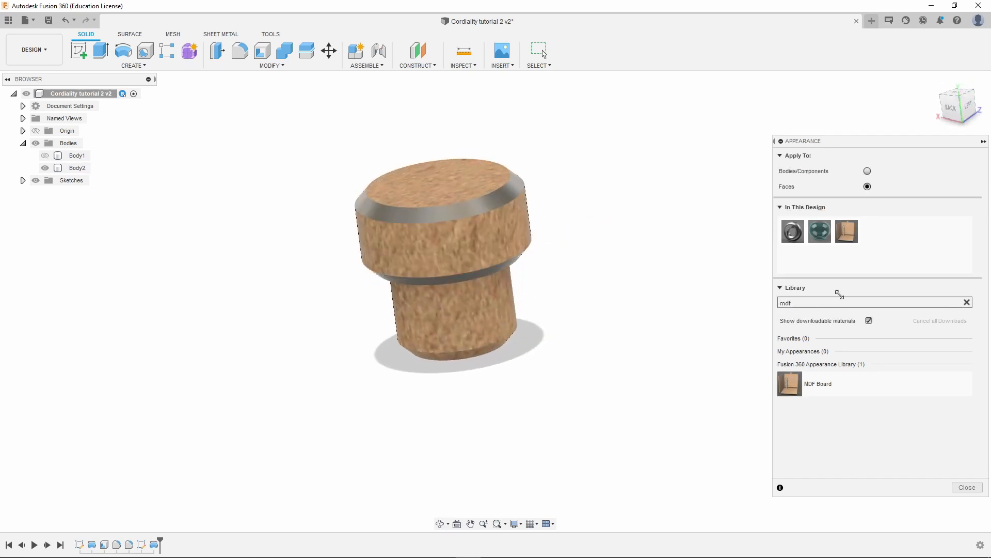
Clear the library search, collapse the Glass category, and expand Metal and its Gold subcategory.
{"action": "left_click", "coordinate": [822, 306]}
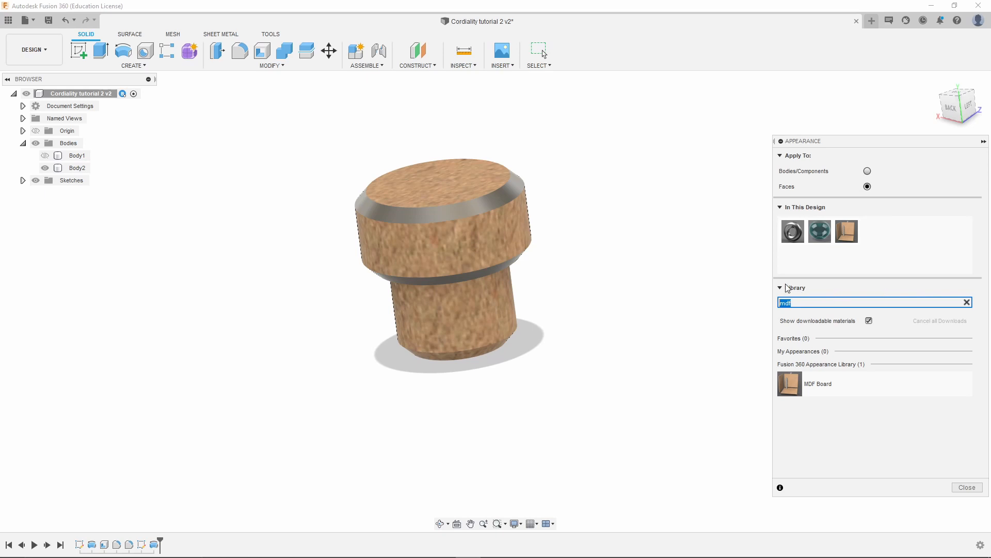
{"action": "left_click", "coordinate": [967, 302]}
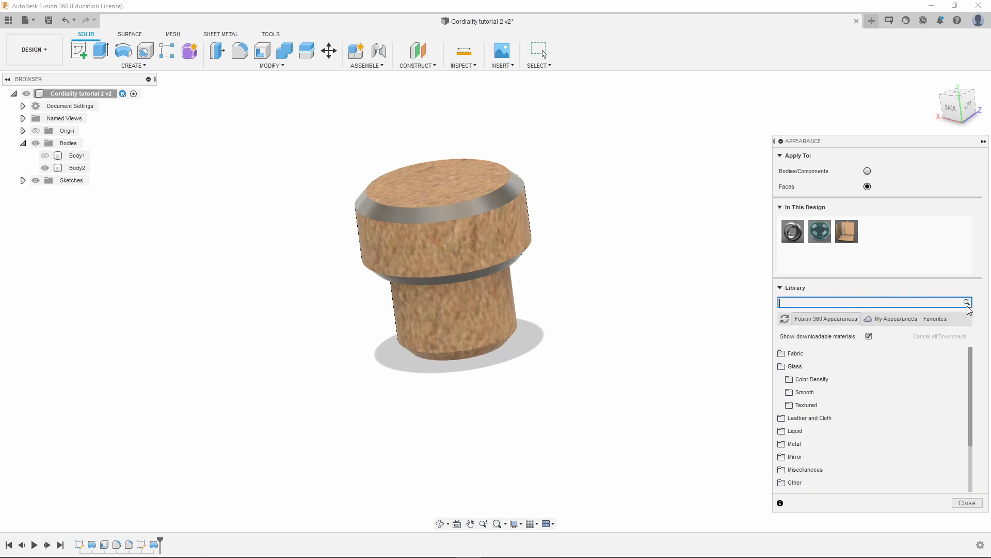
{"action": "left_click", "coordinate": [785, 368]}
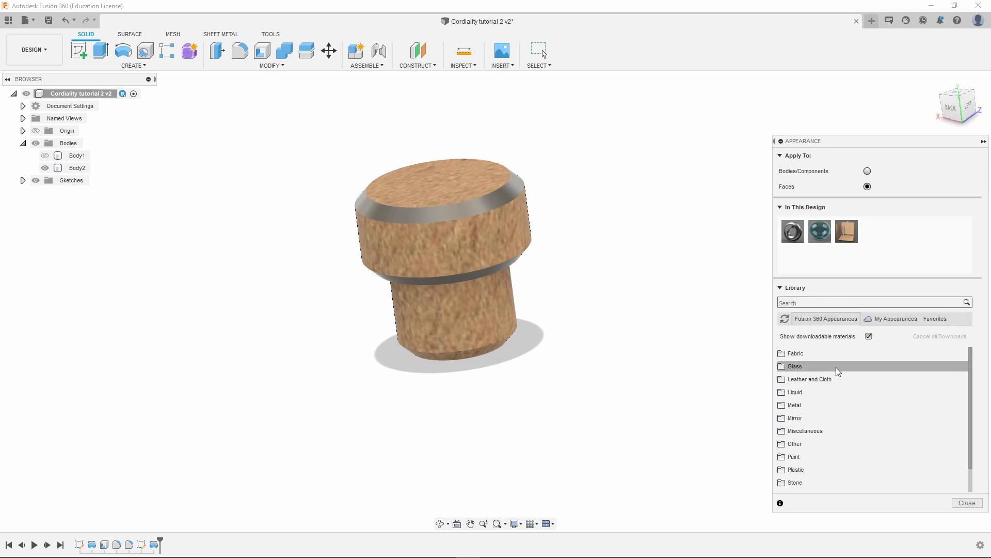
{"action": "scroll", "coordinate": [836, 370], "scroll_direction": "down", "scroll_amount": 2}
{"action": "left_click", "coordinate": [789, 380]}
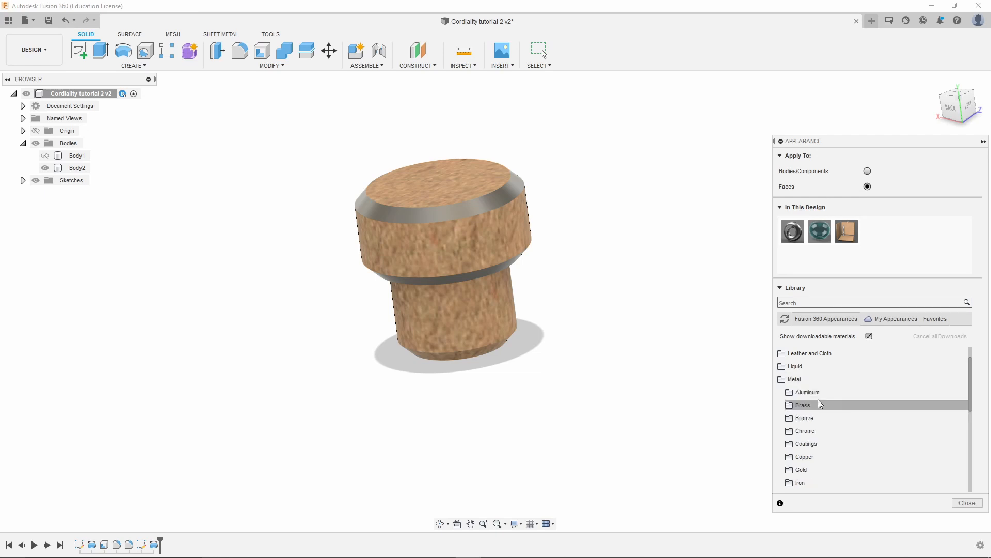
{"action": "scroll", "coordinate": [818, 398], "scroll_direction": "down", "scroll_amount": 3}
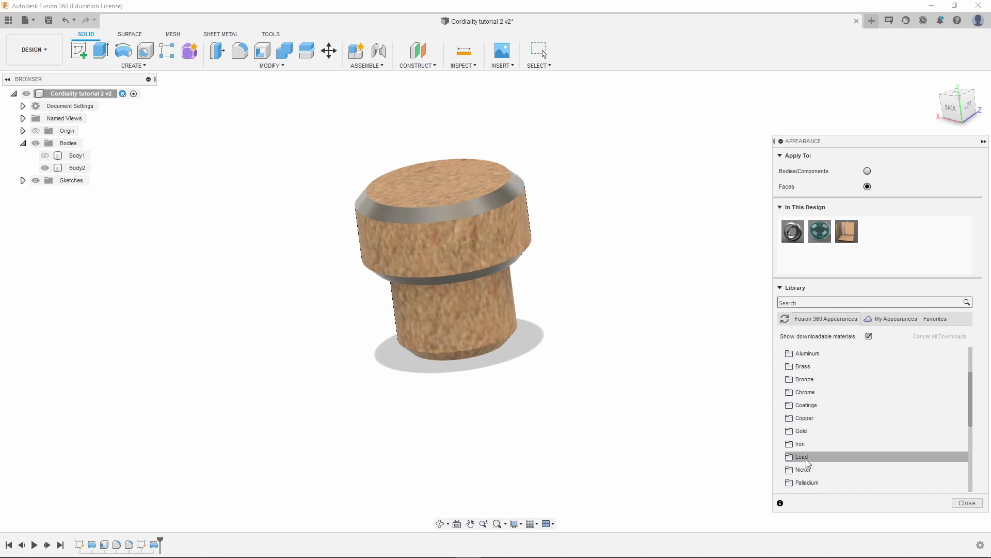
{"action": "left_click", "coordinate": [819, 431]}
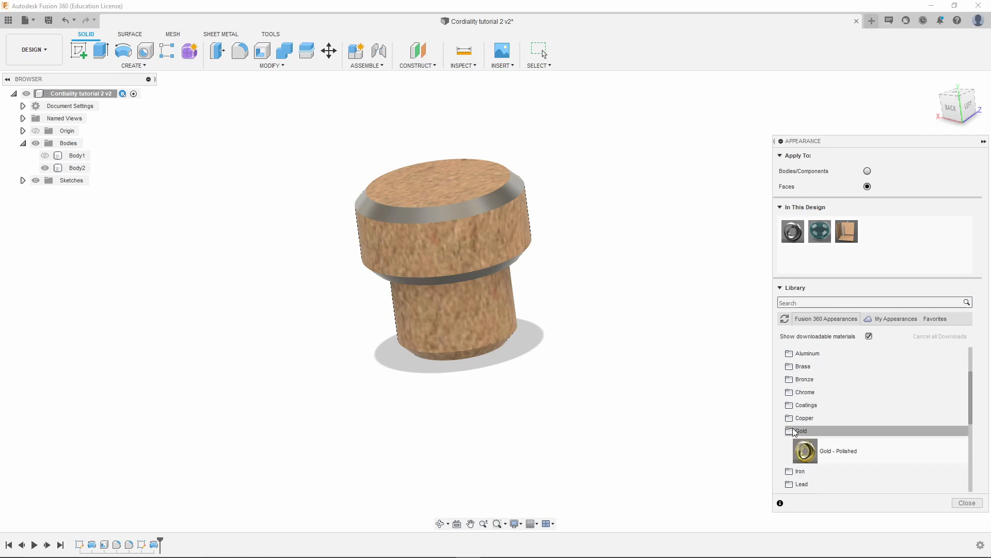
Apply Gold - Polished to the upper and lower chamfered faces of the stopper's head.
{"action": "left_click_drag", "start_coordinate": [806, 451], "coordinate": [485, 283]}
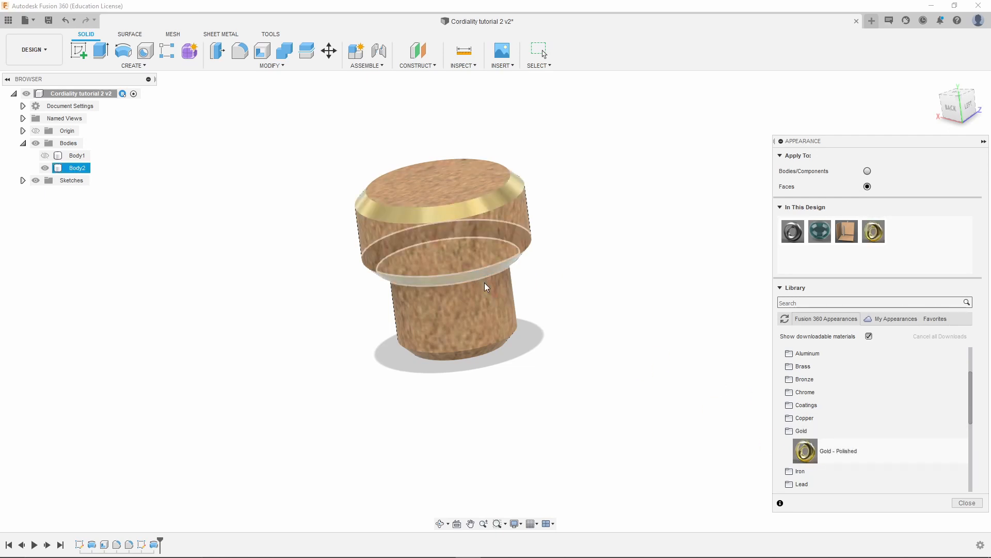
{"action": "middle_click_drag", "start_coordinate": [485, 283], "coordinate": [509, 355], "text": "shift"}
{"action": "middle_click_drag", "start_coordinate": [438, 236], "coordinate": [553, 310], "text": "shift"}
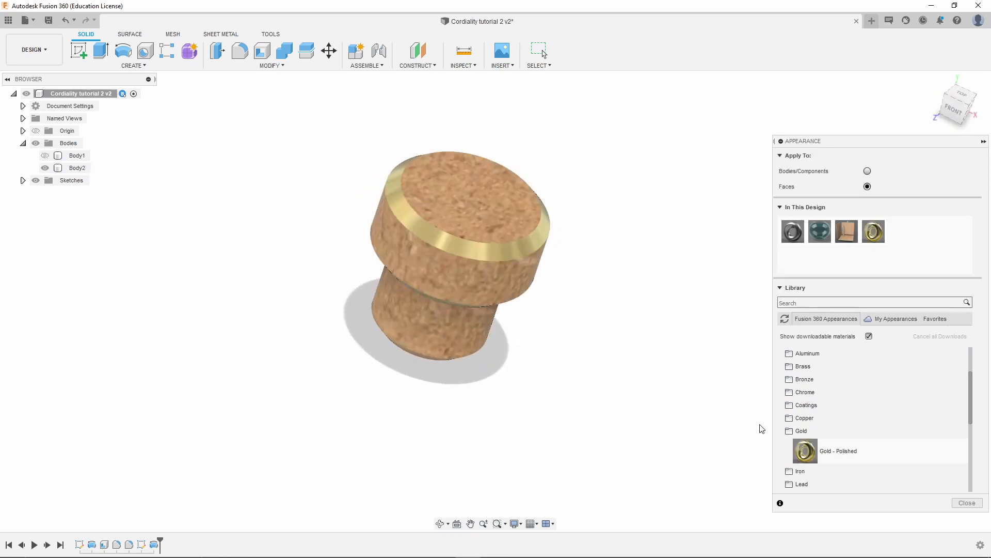
Apply Bronze - Polished from the Metal library to the upper and lower chamfered faces of the stopper's head.
{"action": "left_click", "coordinate": [790, 379]}
{"action": "left_click_drag", "start_coordinate": [804, 426], "coordinate": [500, 253]}
{"action": "middle_click_drag", "start_coordinate": [598, 397], "coordinate": [765, 414], "text": "shift"}
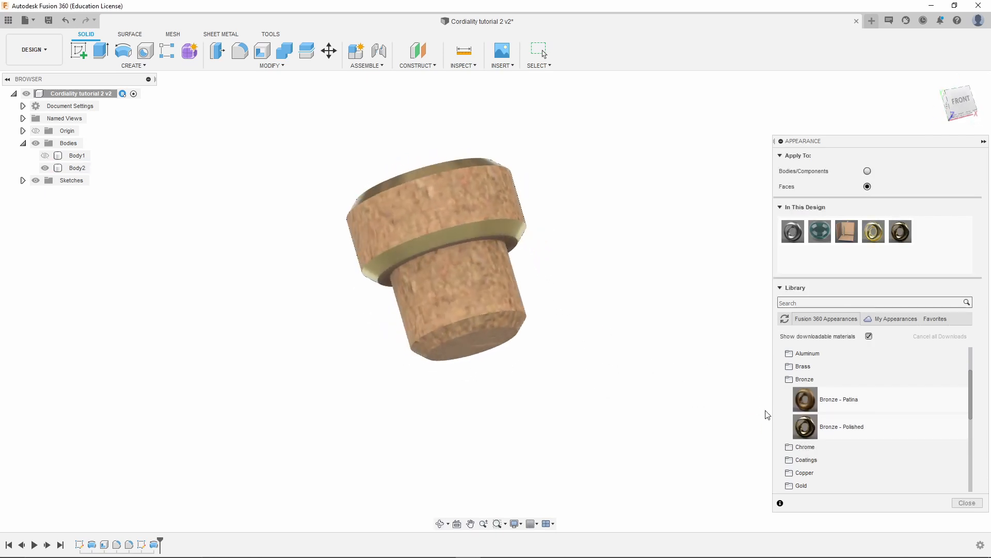
{"action": "left_click_drag", "start_coordinate": [804, 427], "coordinate": [472, 221]}
{"action": "middle_click_drag", "start_coordinate": [471, 221], "coordinate": [520, 160], "text": "shift"}
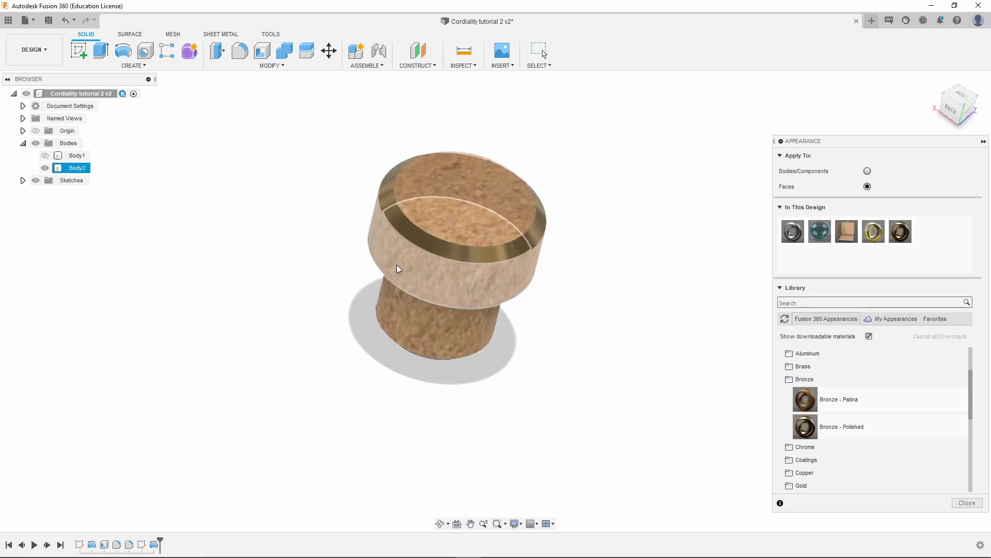
{"action": "middle_click_drag", "start_coordinate": [623, 314], "coordinate": [624, 233], "text": "shift"}
{"action": "left_click", "coordinate": [519, 221]}
{"action": "middle_click_drag", "start_coordinate": [479, 184], "coordinate": [421, 227], "text": "shift"}
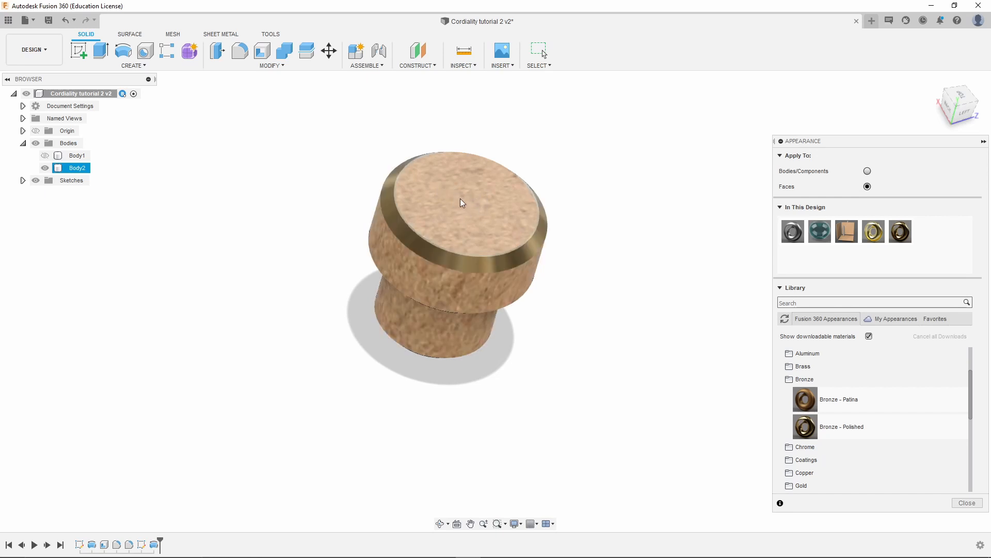
Look through the Metal appearance categories for another appearance for the stopper.
{"action": "scroll", "coordinate": [824, 413], "scroll_direction": "down", "scroll_amount": 1}
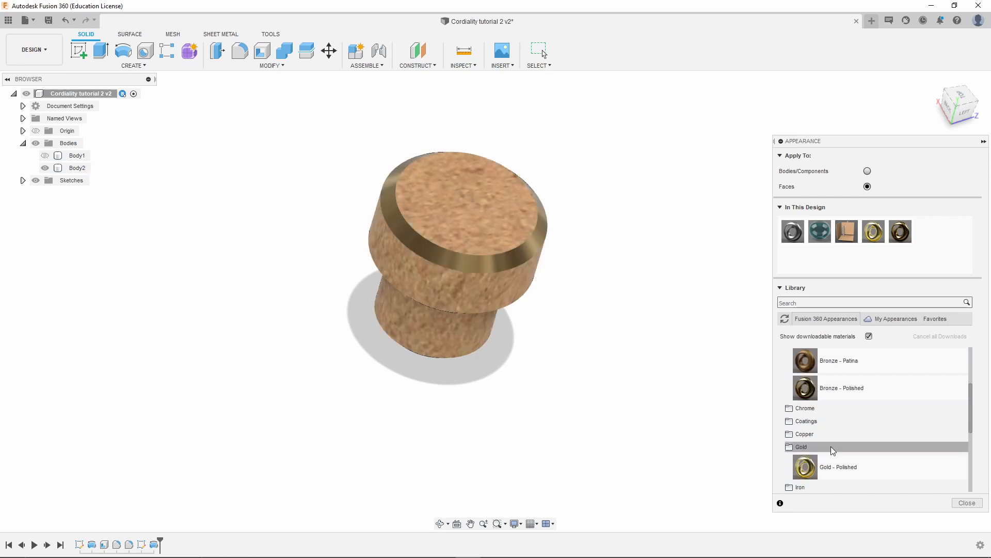
{"action": "scroll", "coordinate": [816, 426], "scroll_direction": "down", "scroll_amount": 2}
{"action": "scroll", "coordinate": [818, 427], "scroll_direction": "up", "scroll_amount": 4}
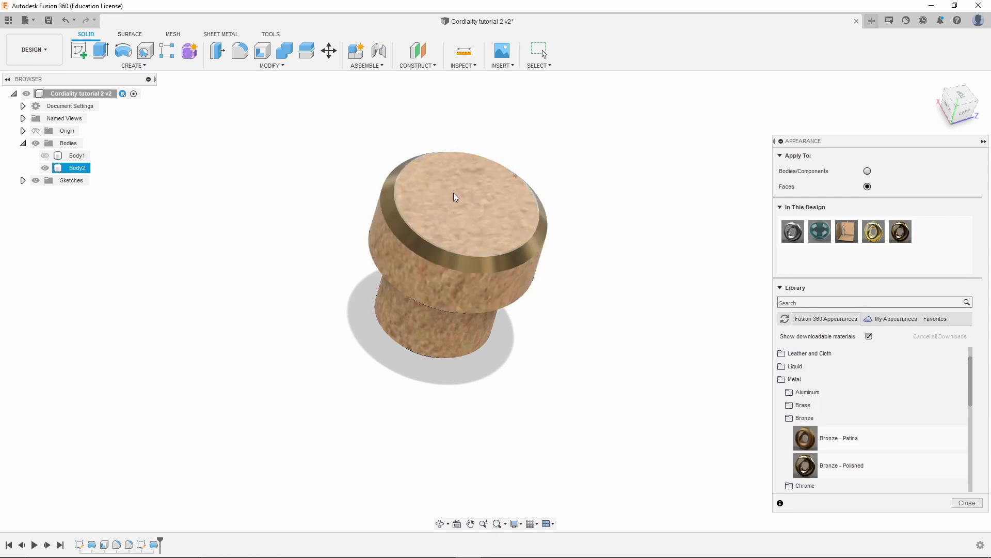
{"action": "scroll", "coordinate": [823, 428], "scroll_direction": "down", "scroll_amount": 4}
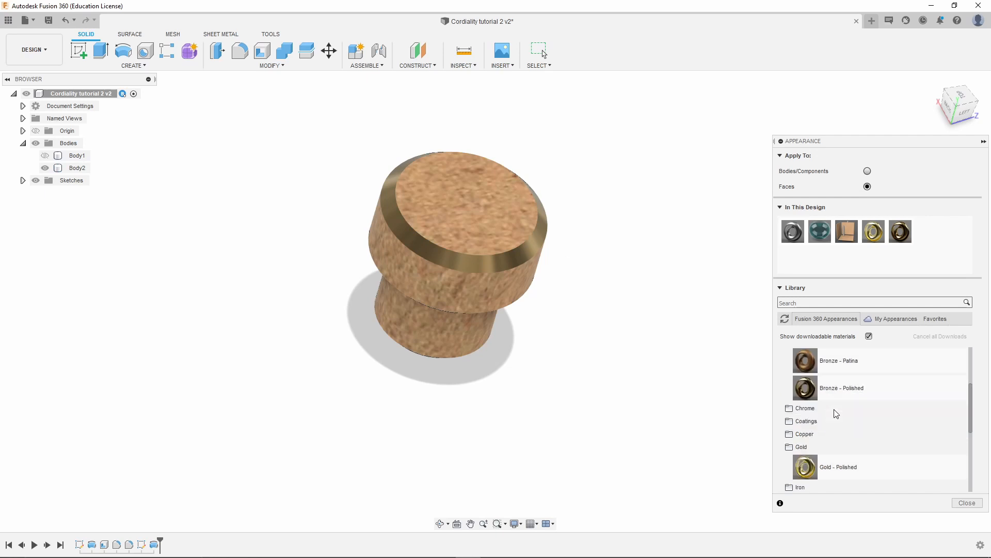
{"action": "scroll", "coordinate": [825, 436], "scroll_direction": "down", "scroll_amount": 3}
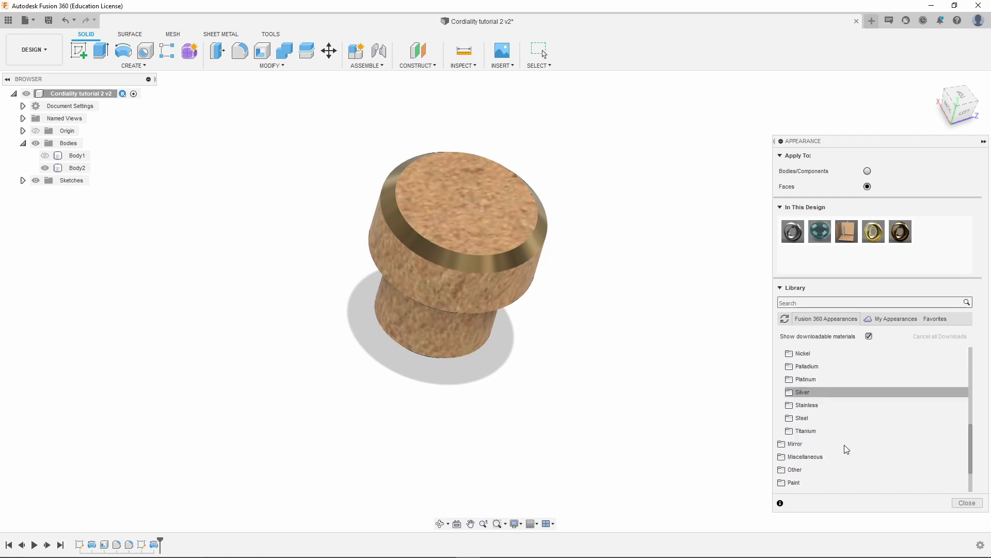
{"action": "scroll", "coordinate": [837, 461], "scroll_direction": "down", "scroll_amount": 1}
{"action": "scroll", "coordinate": [825, 438], "scroll_direction": "up", "scroll_amount": 8}
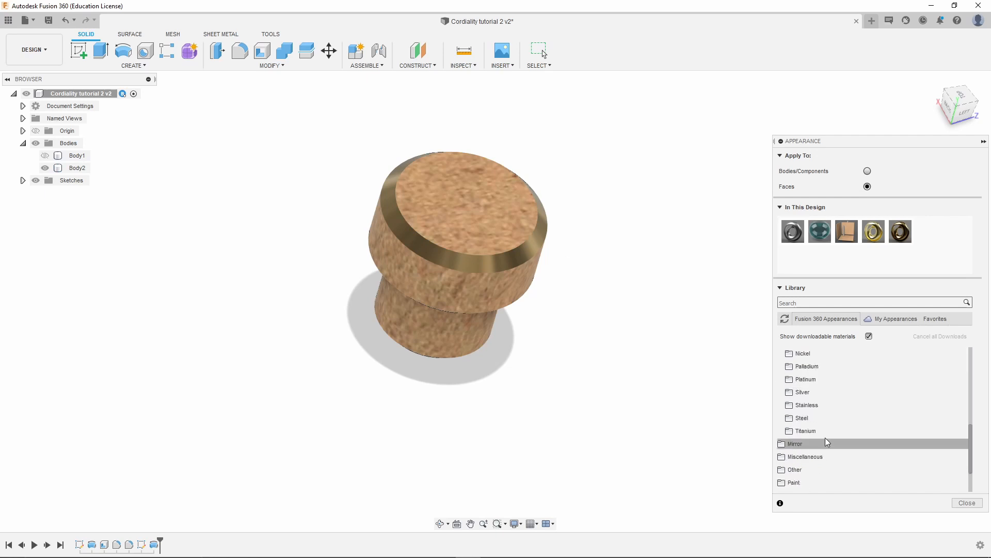
Open the appearance settings for the stopper's flat top face and search the appearance library for black.
{"action": "left_click", "coordinate": [815, 301]}
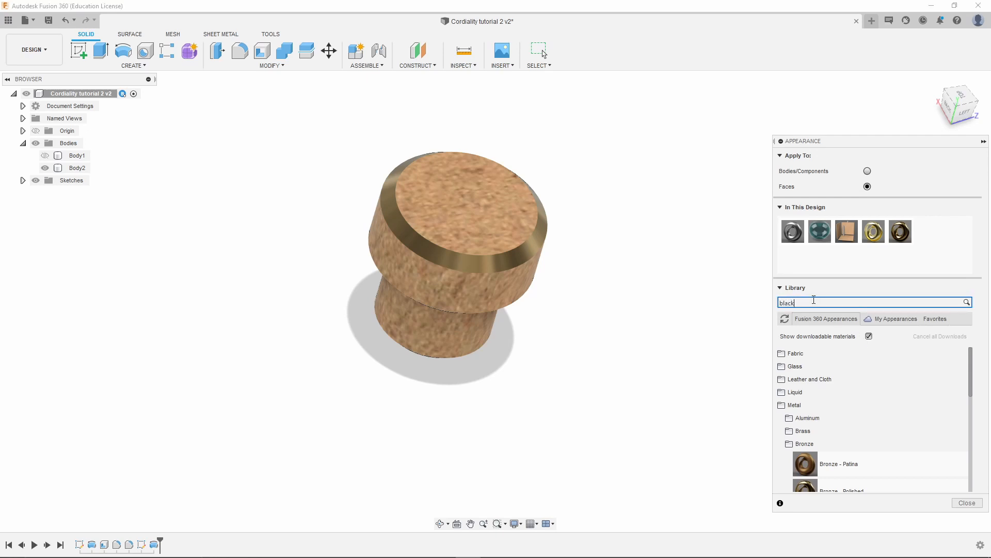
{"action": "key", "text": "Return"}
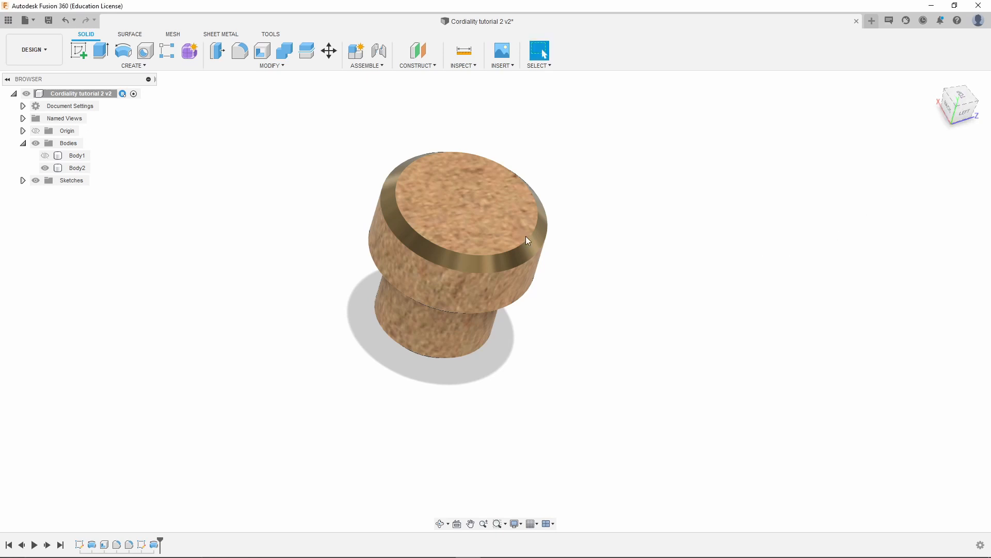
{"action": "right_click", "coordinate": [416, 200]}
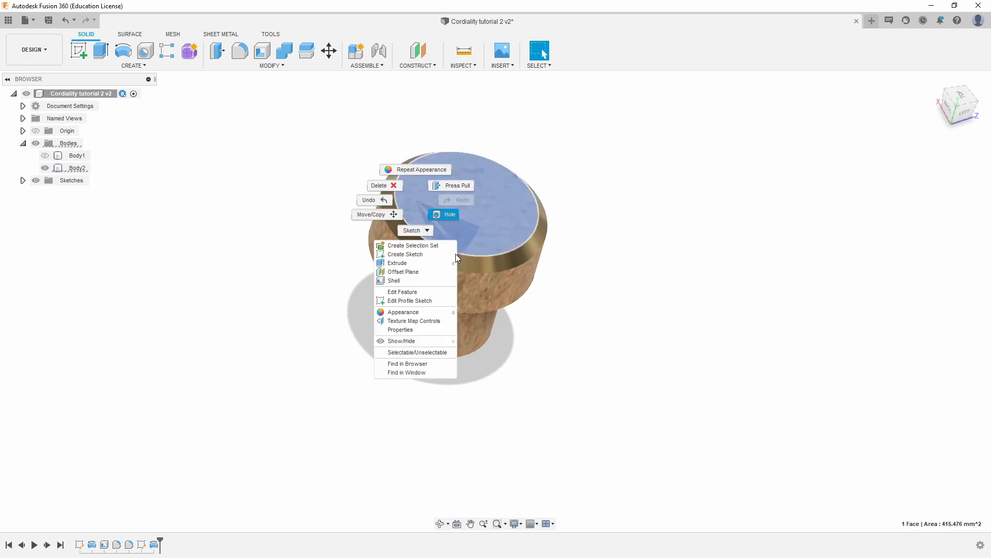
{"action": "left_click", "coordinate": [394, 321]}
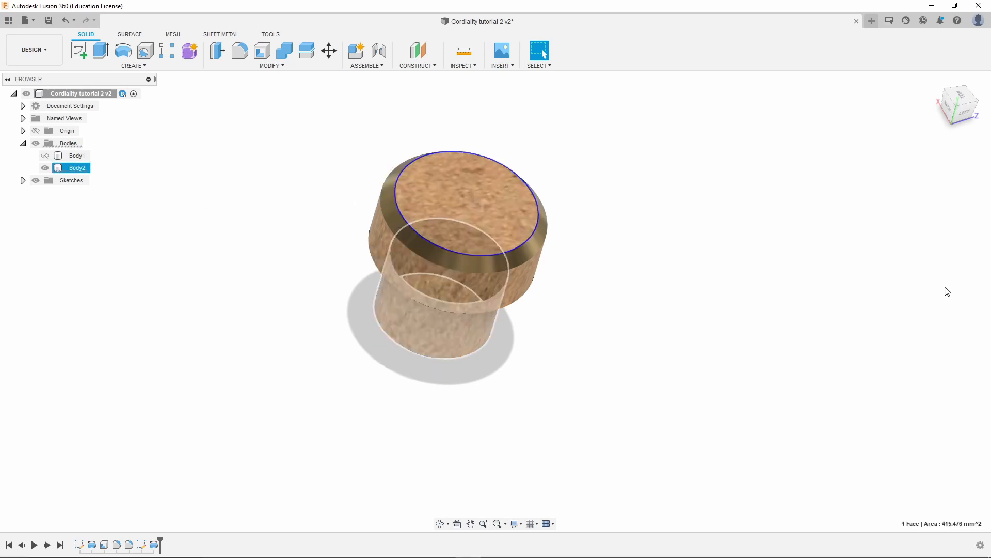
{"action": "key", "text": "a"}
{"action": "left_click", "coordinate": [846, 303]}
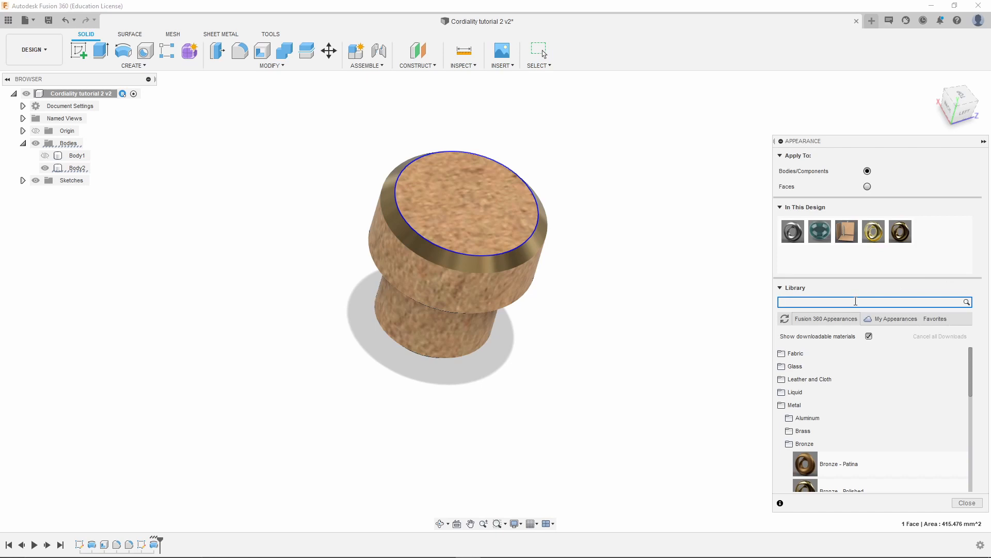
{"action": "type", "text": "black"}
{"action": "key", "text": "Return"}
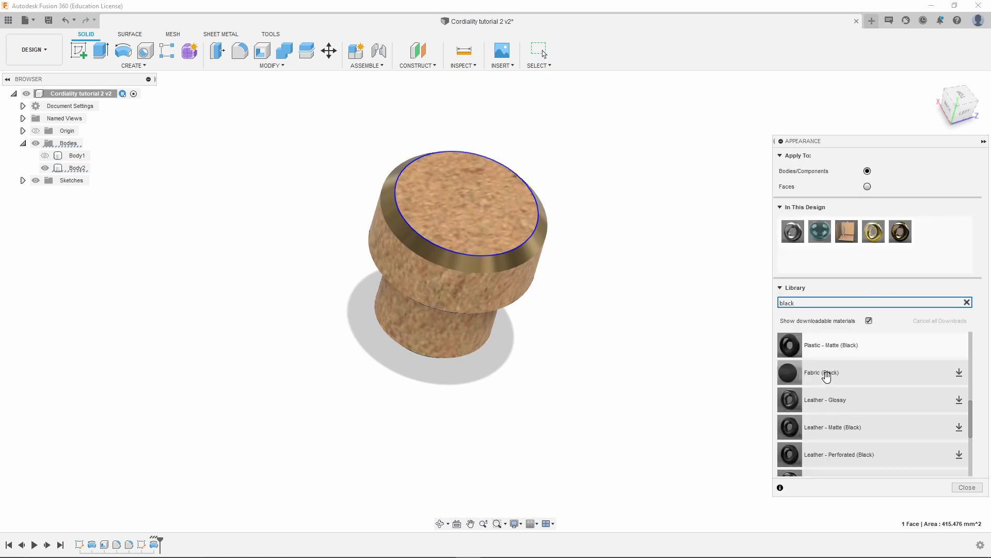
Apply Plastic - Matte (Black) to the stopper's flat top face, with the appearance set to apply to faces.
{"action": "scroll", "coordinate": [869, 429], "scroll_direction": "down", "scroll_amount": 5}
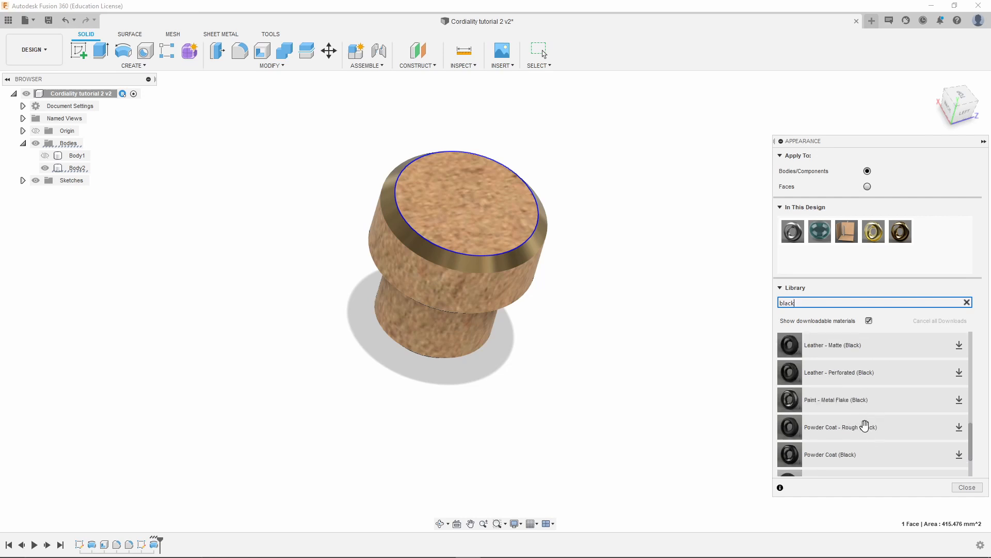
{"action": "scroll", "coordinate": [901, 456], "scroll_direction": "up", "scroll_amount": 10}
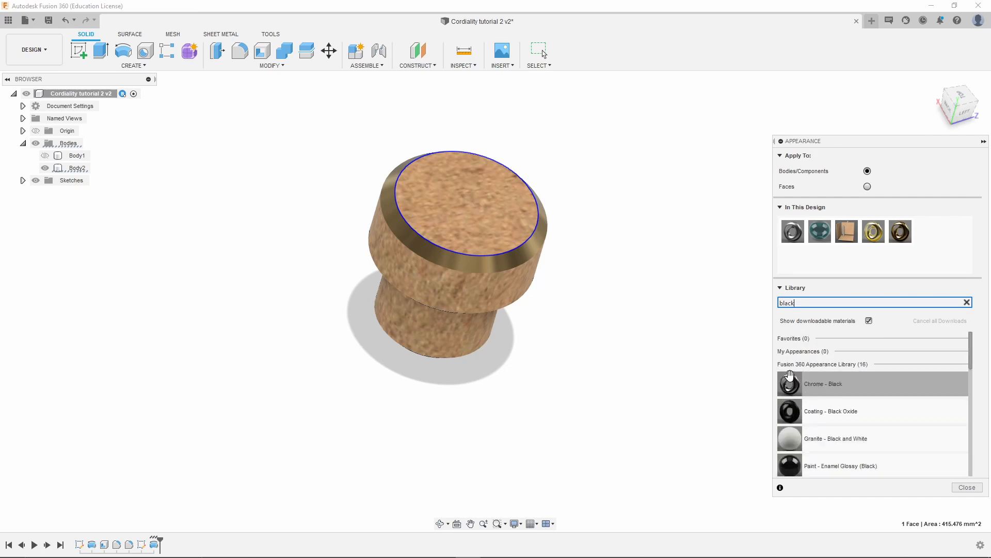
{"action": "scroll", "coordinate": [881, 424], "scroll_direction": "down", "scroll_amount": 2}
{"action": "scroll", "coordinate": [884, 446], "scroll_direction": "up", "scroll_amount": 2}
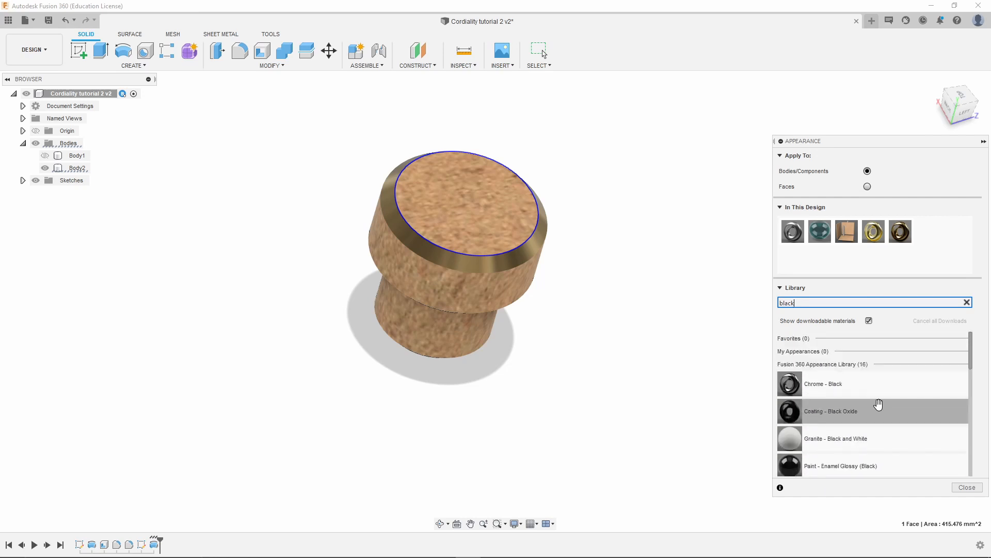
{"action": "scroll", "coordinate": [887, 403], "scroll_direction": "down", "scroll_amount": 2}
{"action": "scroll", "coordinate": [888, 387], "scroll_direction": "down", "scroll_amount": 3}
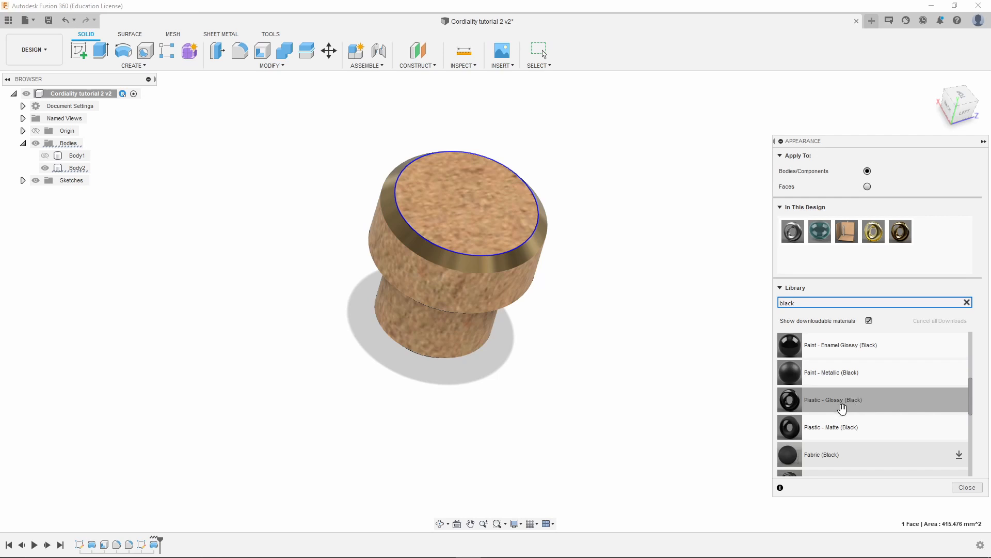
{"action": "left_click_drag", "start_coordinate": [838, 427], "coordinate": [855, 448]}
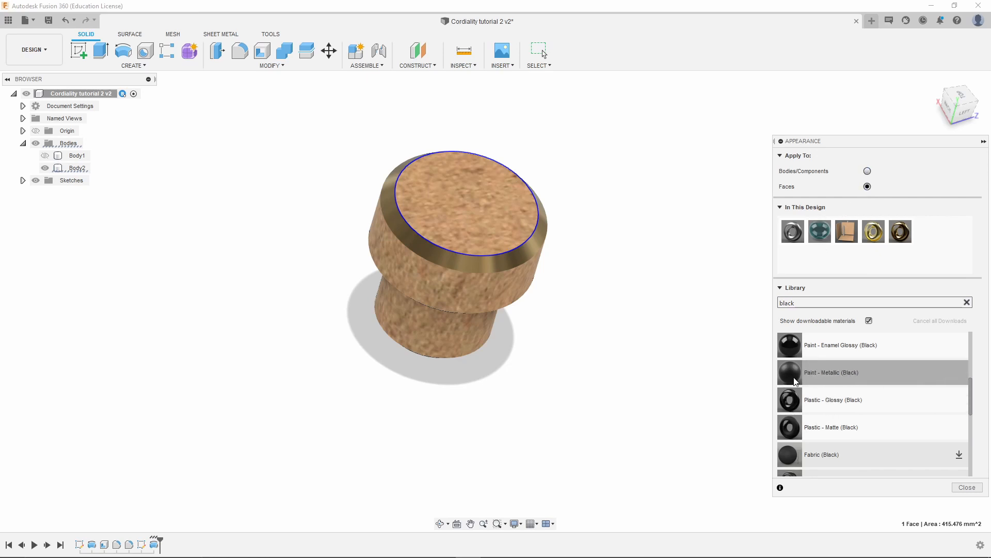
{"action": "scroll", "coordinate": [813, 372], "scroll_direction": "up", "scroll_amount": 3}
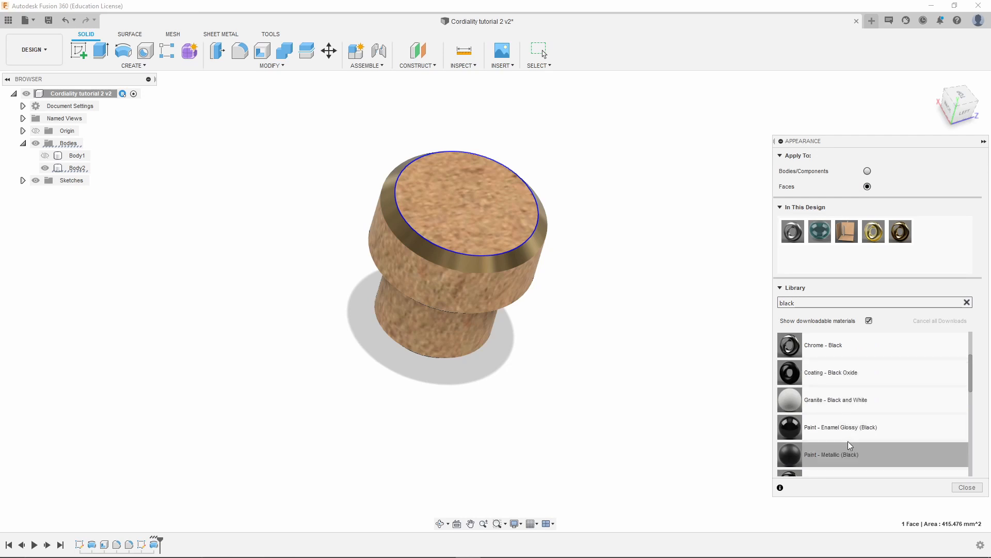
{"action": "scroll", "coordinate": [825, 456], "scroll_direction": "down", "scroll_amount": 3}
{"action": "left_click_drag", "start_coordinate": [844, 429], "coordinate": [484, 214]}
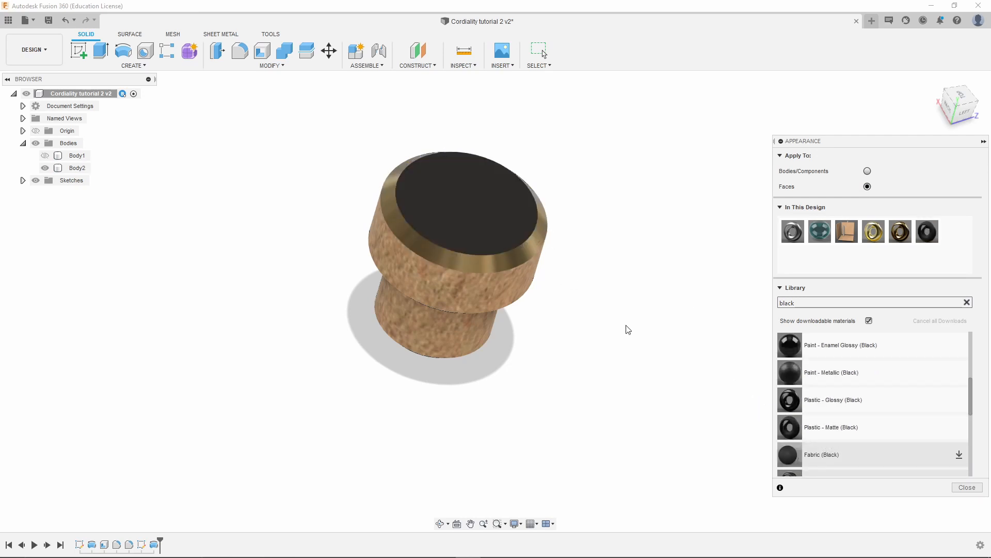
Close the appearance settings and make the bottle body, Body1, visible again.
{"action": "middle_click_drag", "start_coordinate": [626, 329], "coordinate": [638, 362], "text": "shift"}
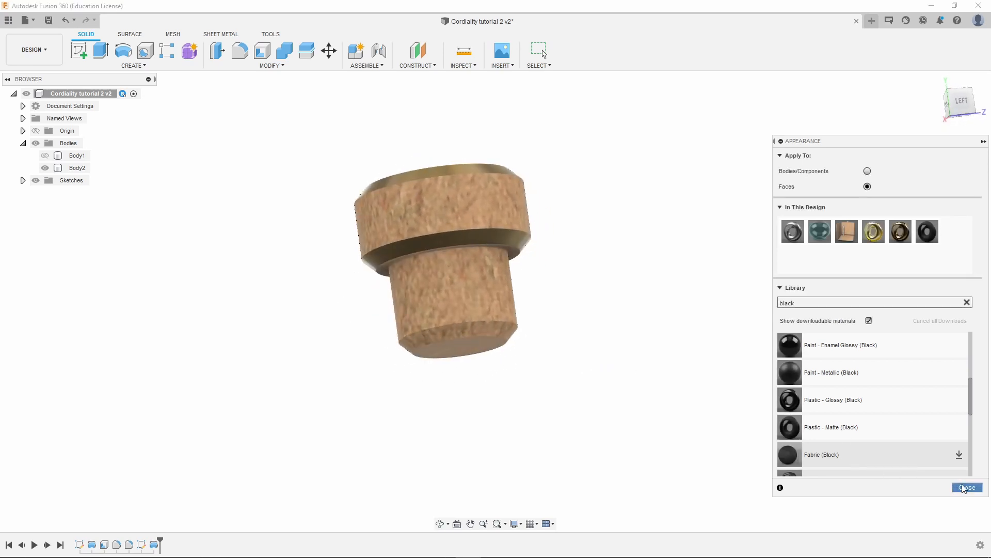
{"action": "left_click", "coordinate": [967, 488]}
{"action": "left_click", "coordinate": [43, 156]}
{"action": "left_click", "coordinate": [44, 156]}
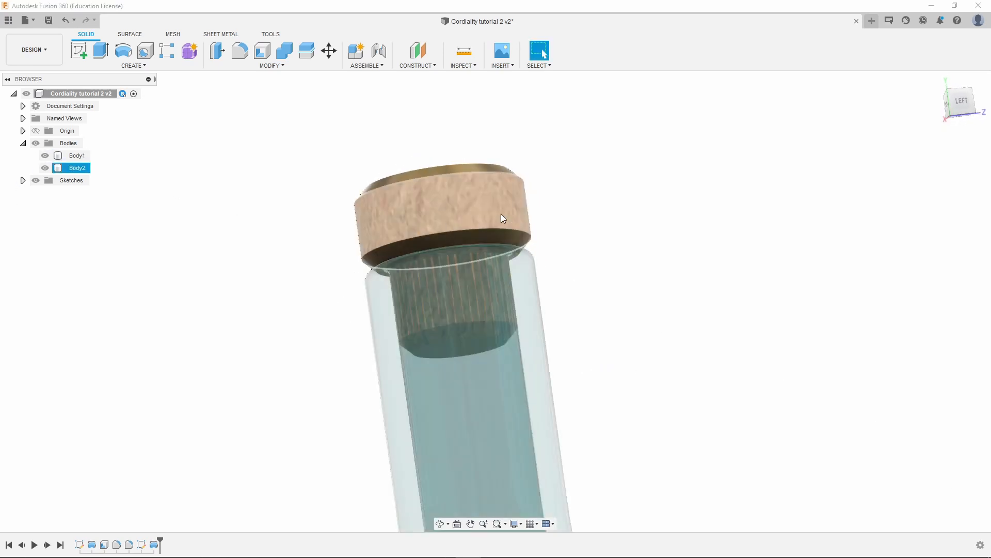
Examine the whole bottle and its stopper from several angles, looking closely at the neck.
{"action": "middle_click_drag", "start_coordinate": [607, 195], "coordinate": [631, 232], "text": "shift"}
{"action": "scroll", "coordinate": [519, 244], "scroll_direction": "down", "scroll_amount": 6}
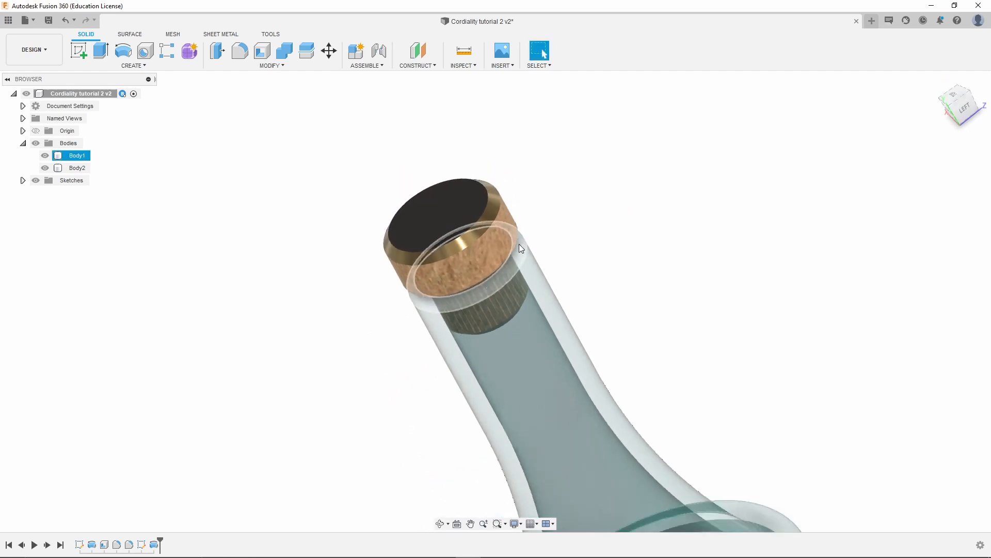
{"action": "middle_click_drag", "start_coordinate": [398, 316], "coordinate": [560, 245], "text": "shift"}
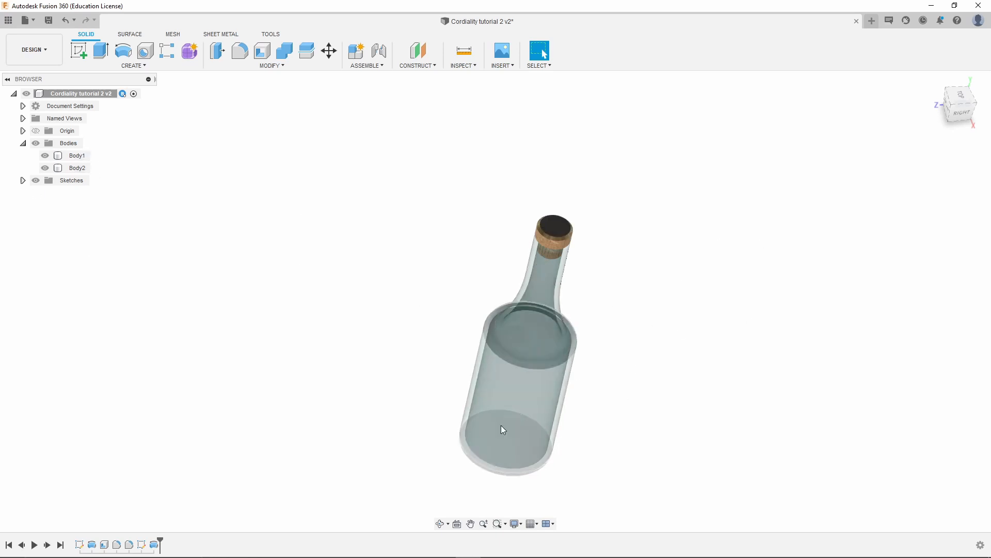
{"action": "scroll", "coordinate": [630, 471], "scroll_direction": "up", "scroll_amount": 1}
{"action": "scroll", "coordinate": [594, 393], "scroll_direction": "up", "scroll_amount": 2}
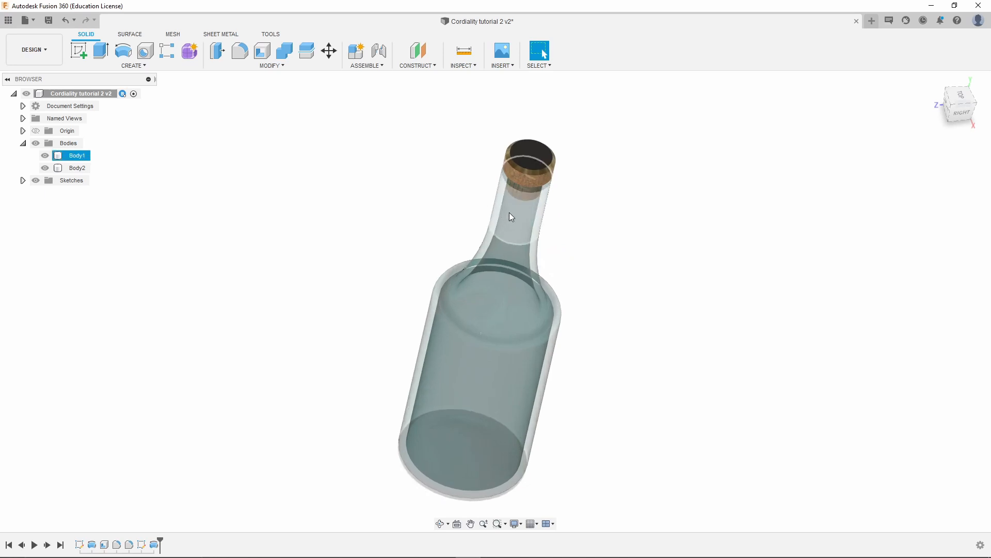
{"action": "scroll", "coordinate": [547, 129], "scroll_direction": "up", "scroll_amount": 3}
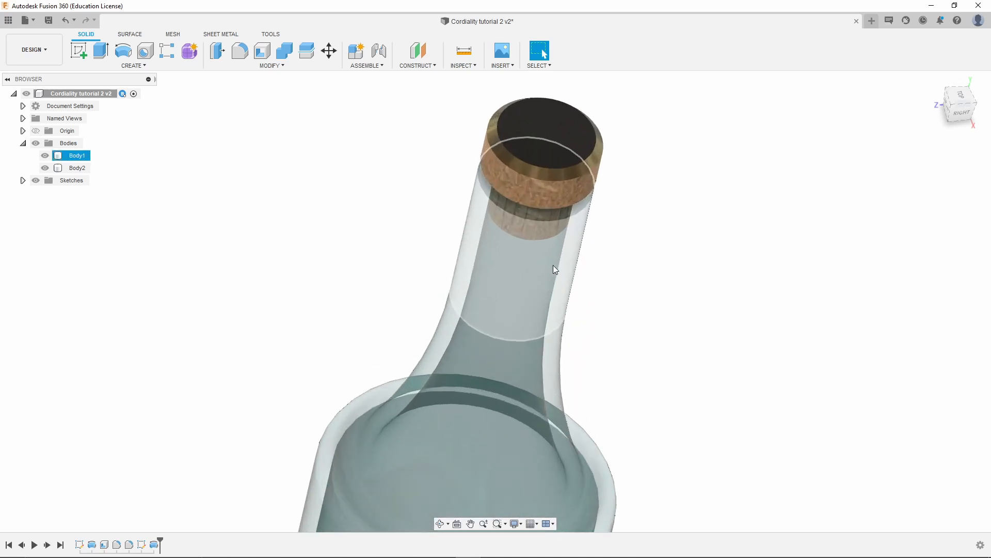
{"action": "left_click", "coordinate": [521, 339]}
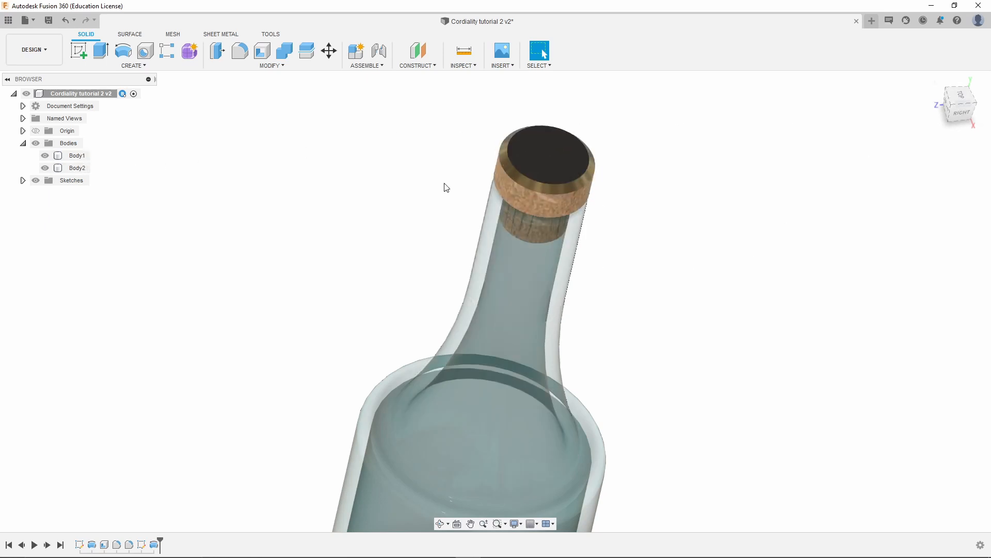
Open the appearance settings from the bottle's neck face and start editing the tinted glass used in this design.
{"action": "left_click", "coordinate": [501, 278]}
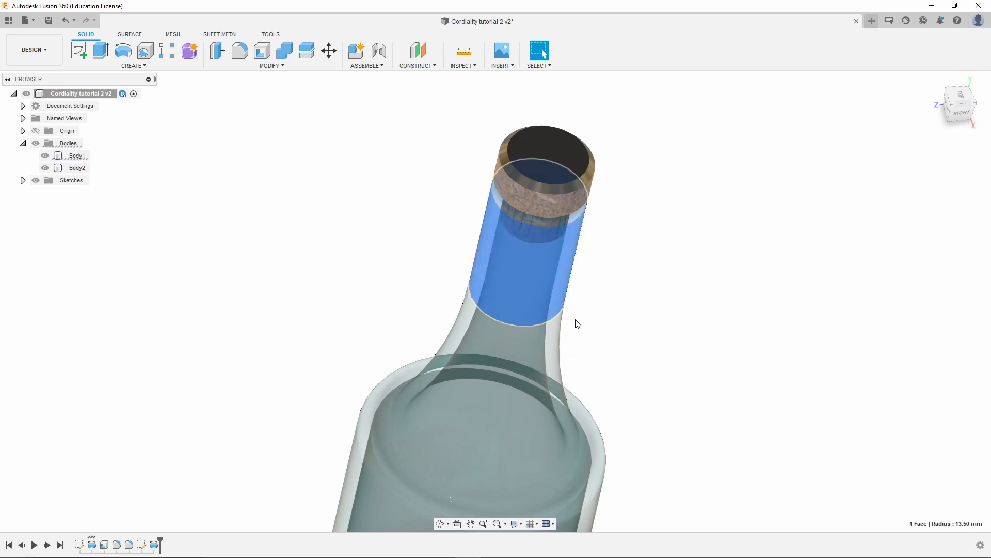
{"action": "right_click", "coordinate": [515, 283]}
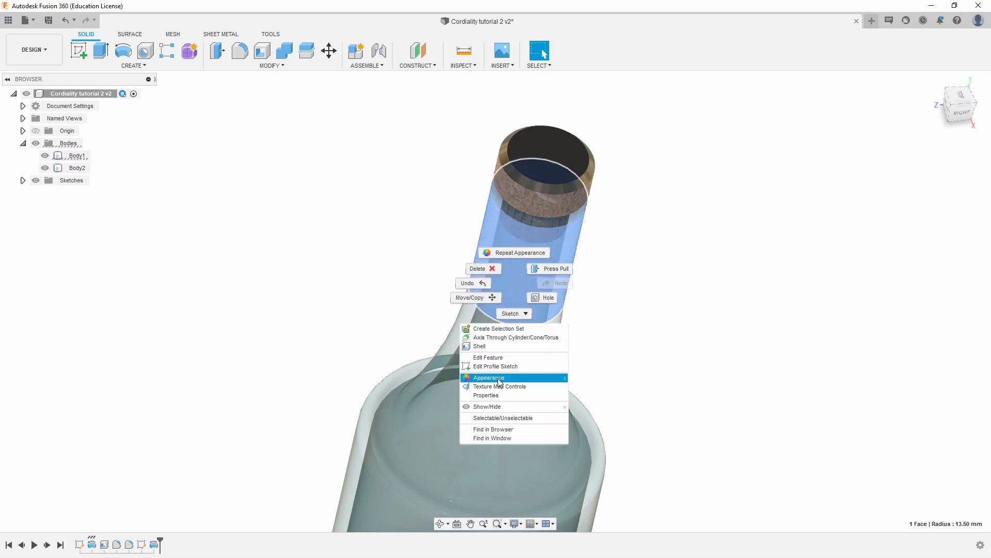
{"action": "left_click", "coordinate": [499, 379]}
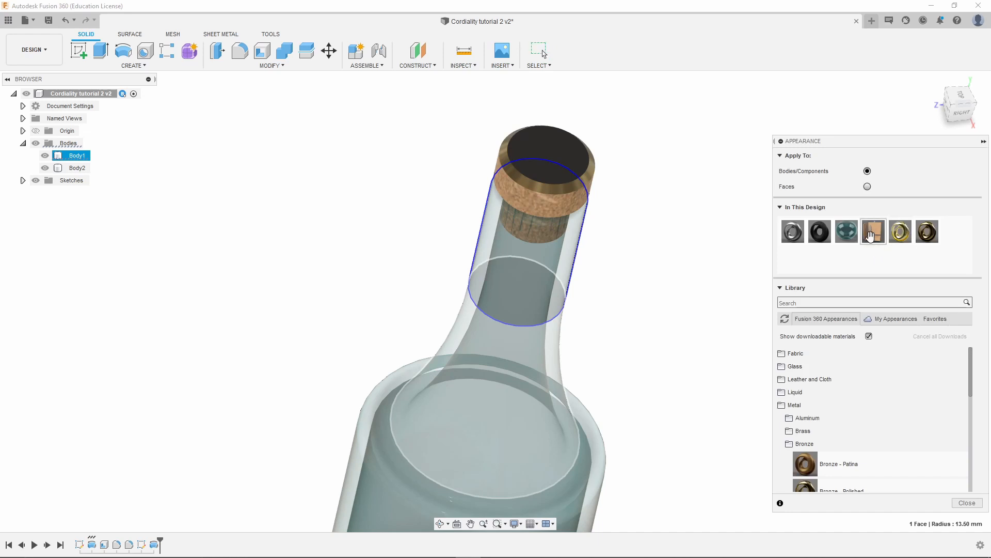
{"action": "right_click", "coordinate": [845, 237]}
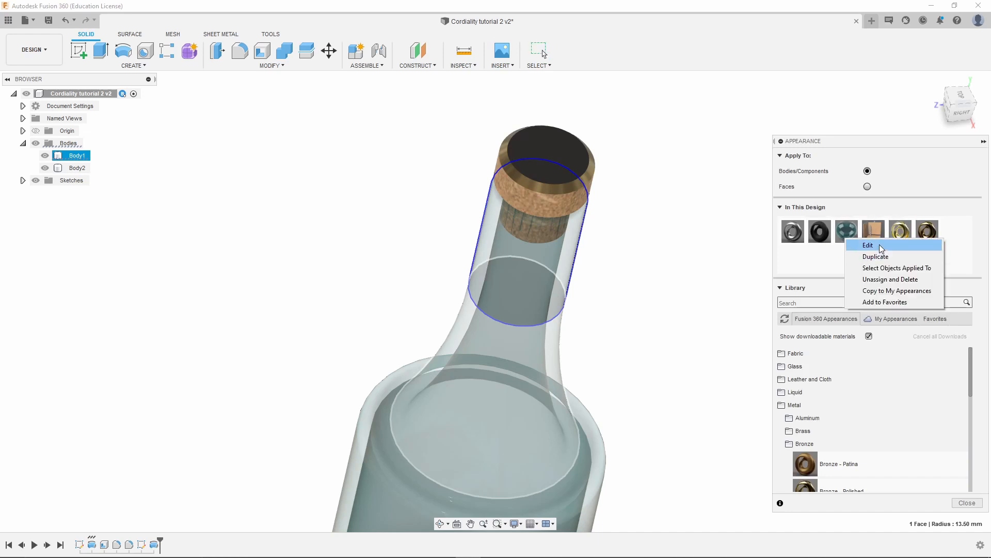